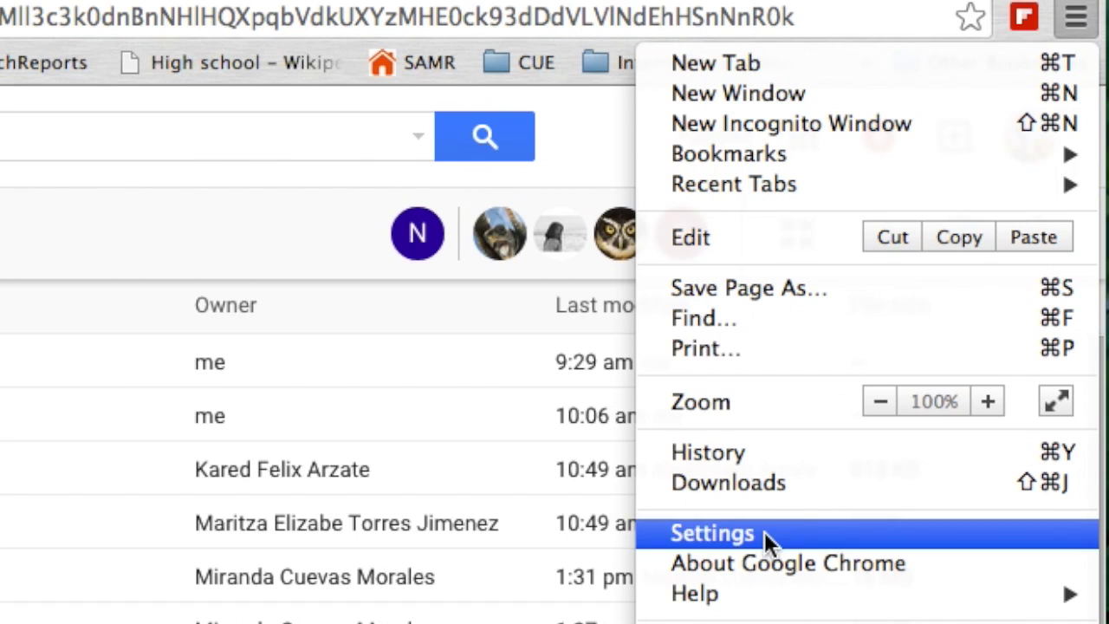
# Step: Open Chrome's settings and scroll down to the advanced download options
pyautogui.click(763, 532)
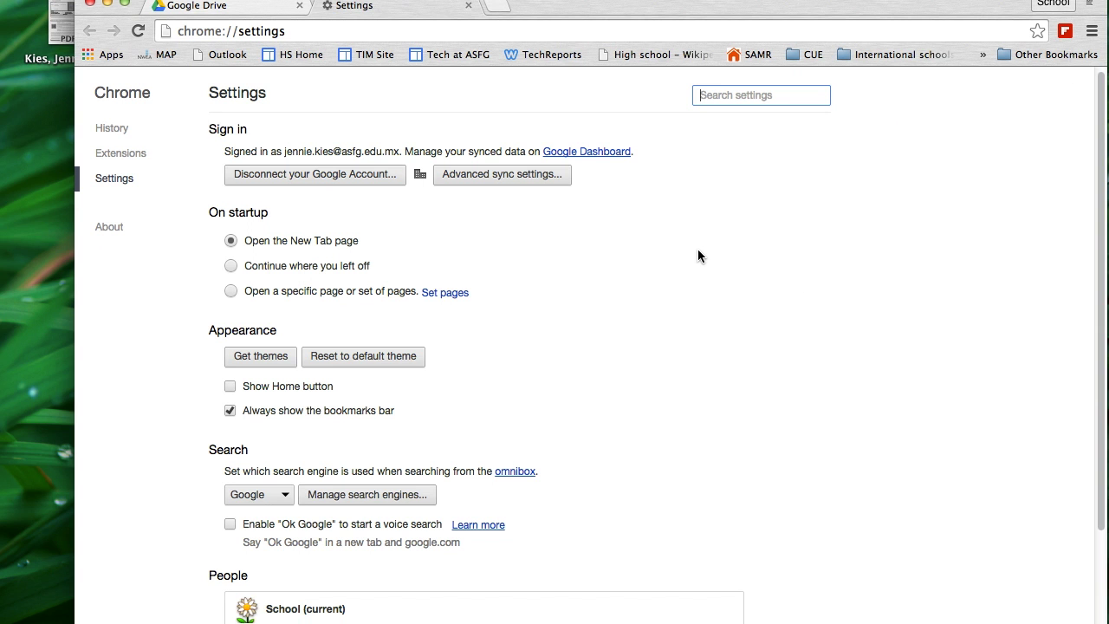
pyautogui.scroll(-3, 698, 249)
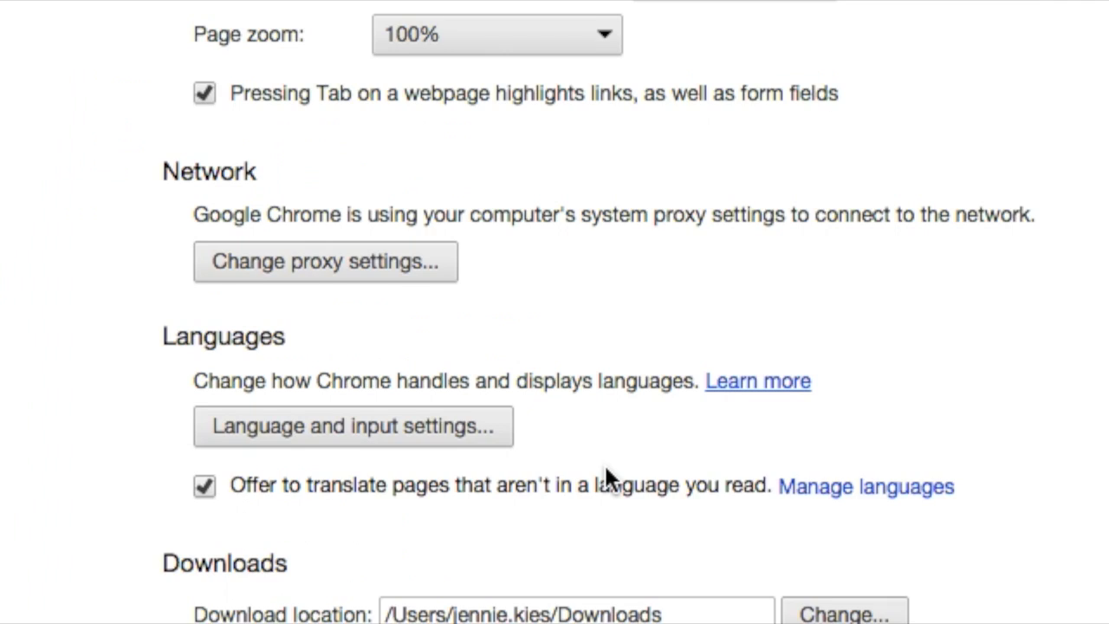
pyautogui.scroll(-5, 607, 479)
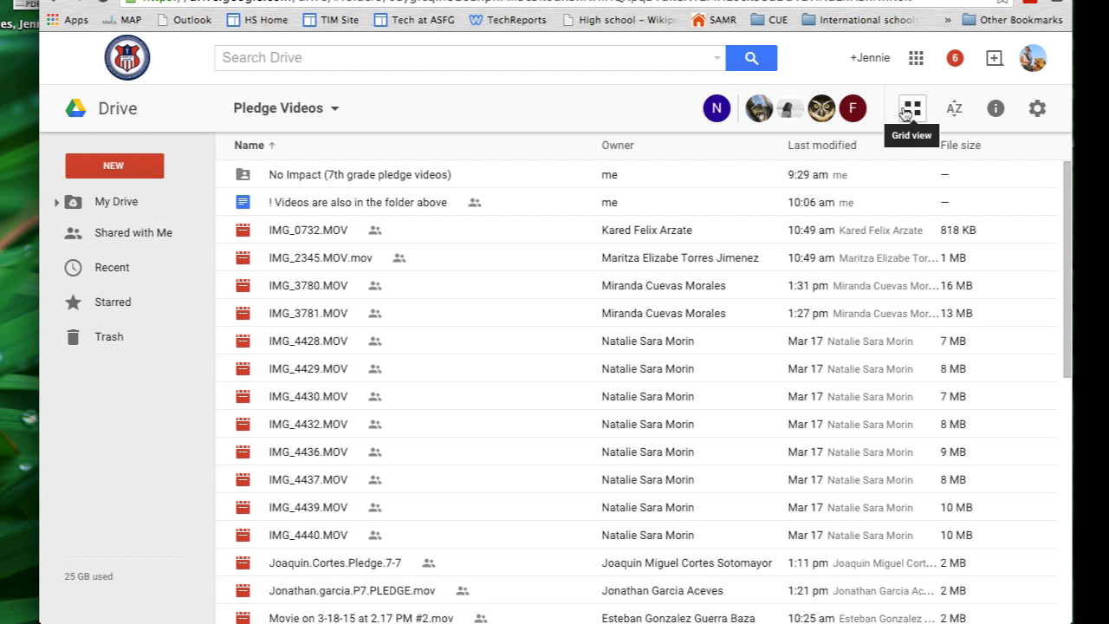
# Step: Show Drive files as a grid and download IMG_4430.MOV into a new Desktop folder 'pledges'
pyautogui.click(907, 114)
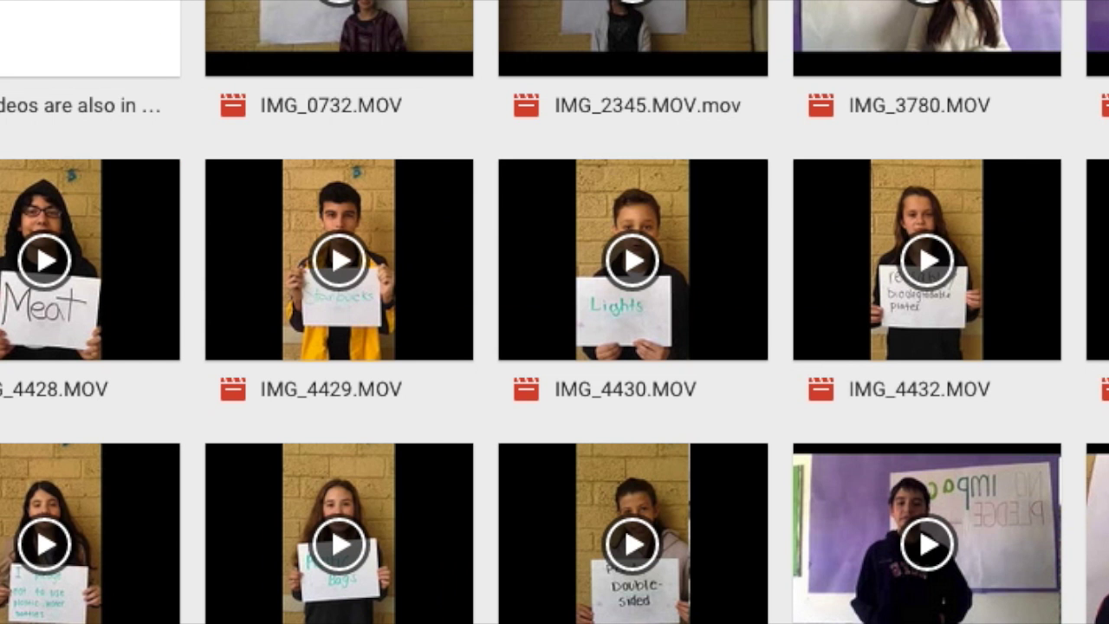
pyautogui.click(709, 259)
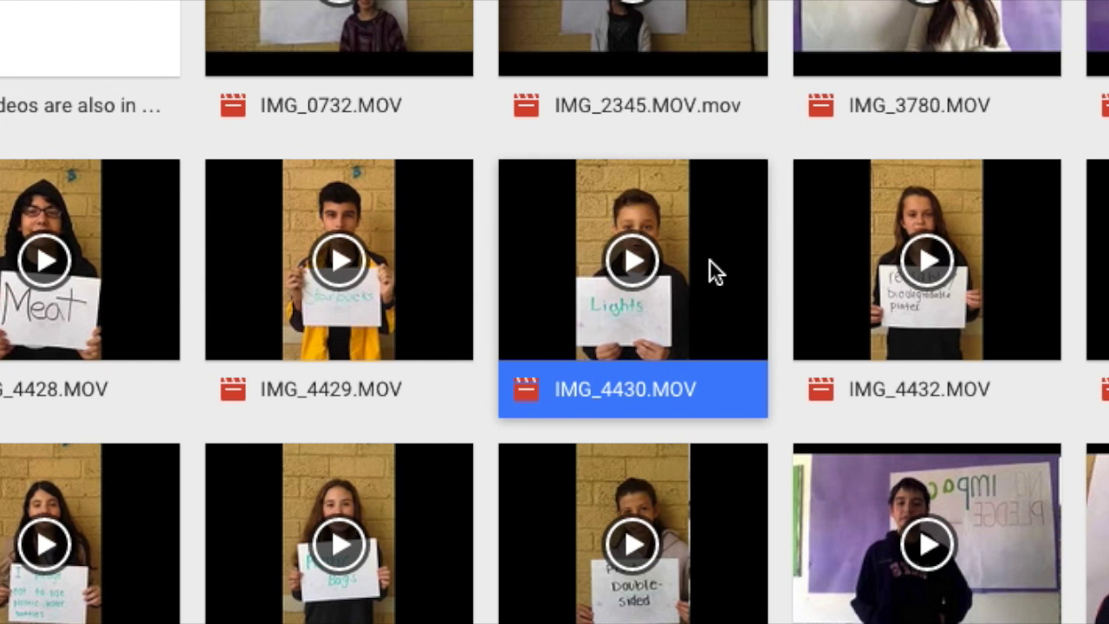
pyautogui.rightClick(708, 258)
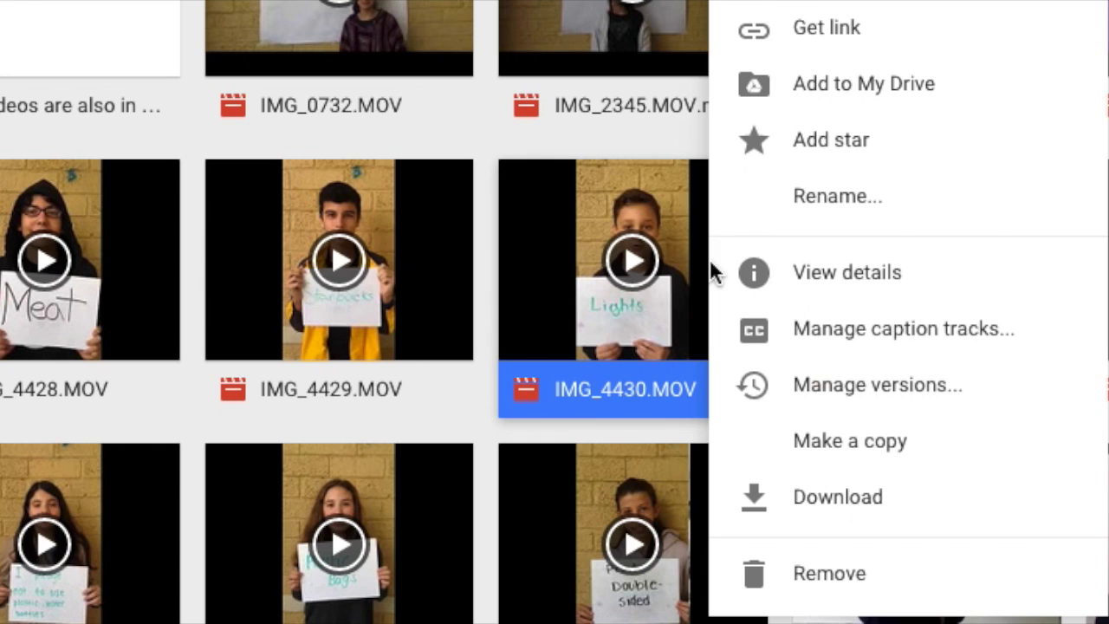
pyautogui.click(882, 520)
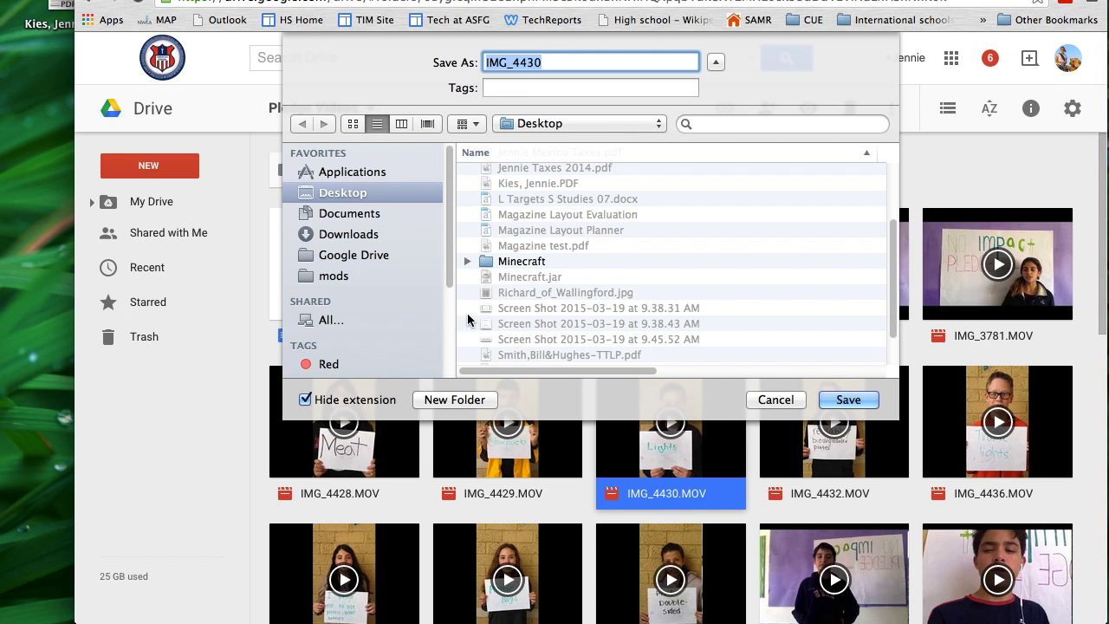
pyautogui.click(457, 401)
pyautogui.write('pledges')
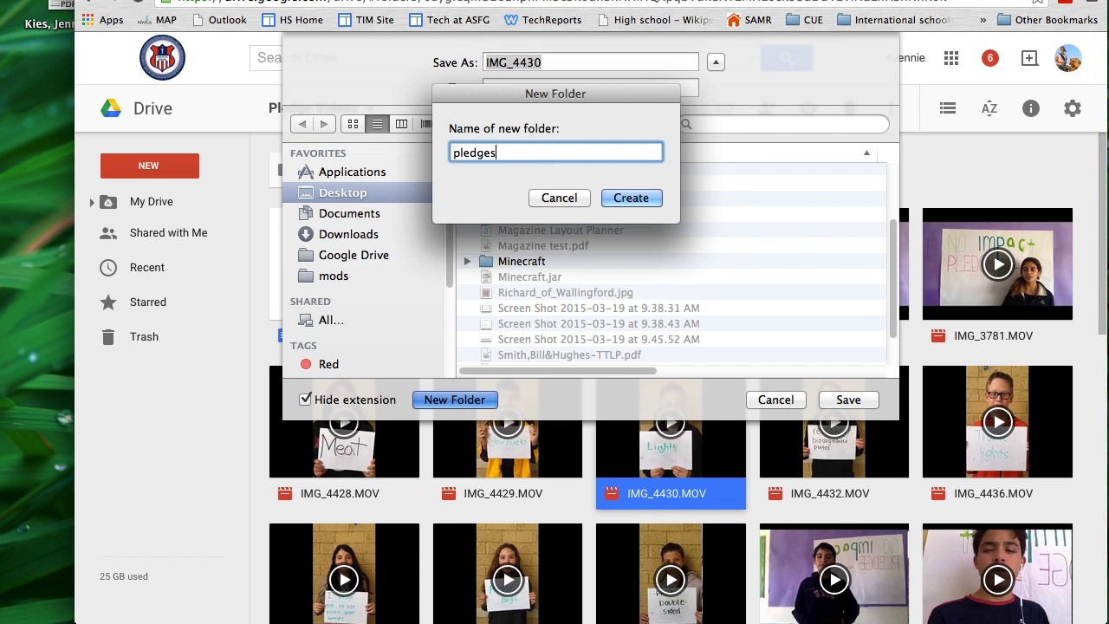
pyautogui.press('Return')
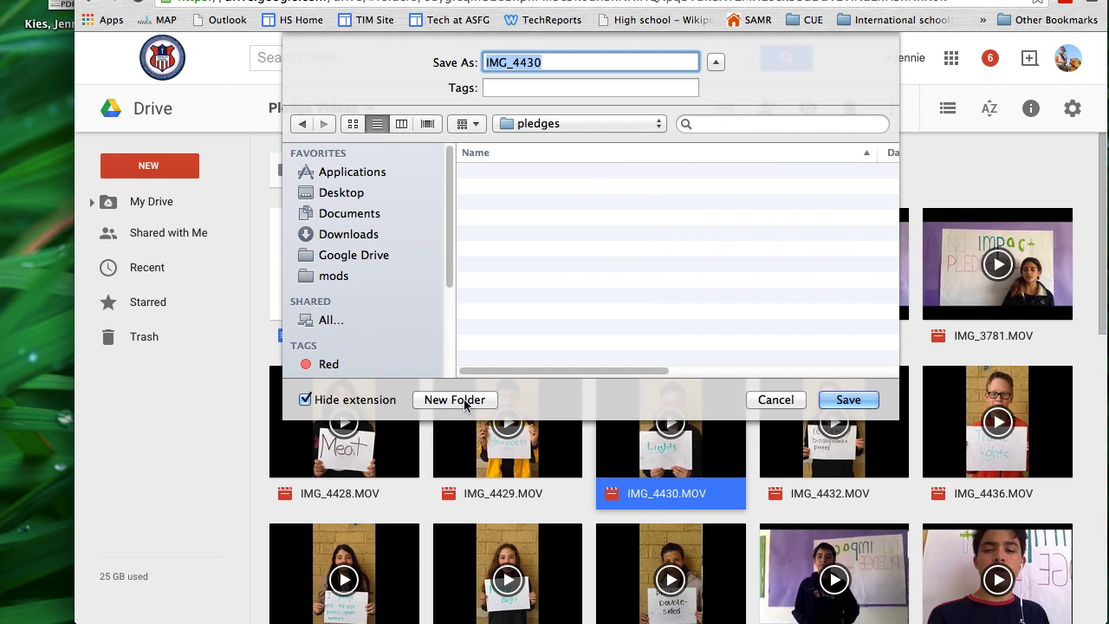
pyautogui.click(849, 400)
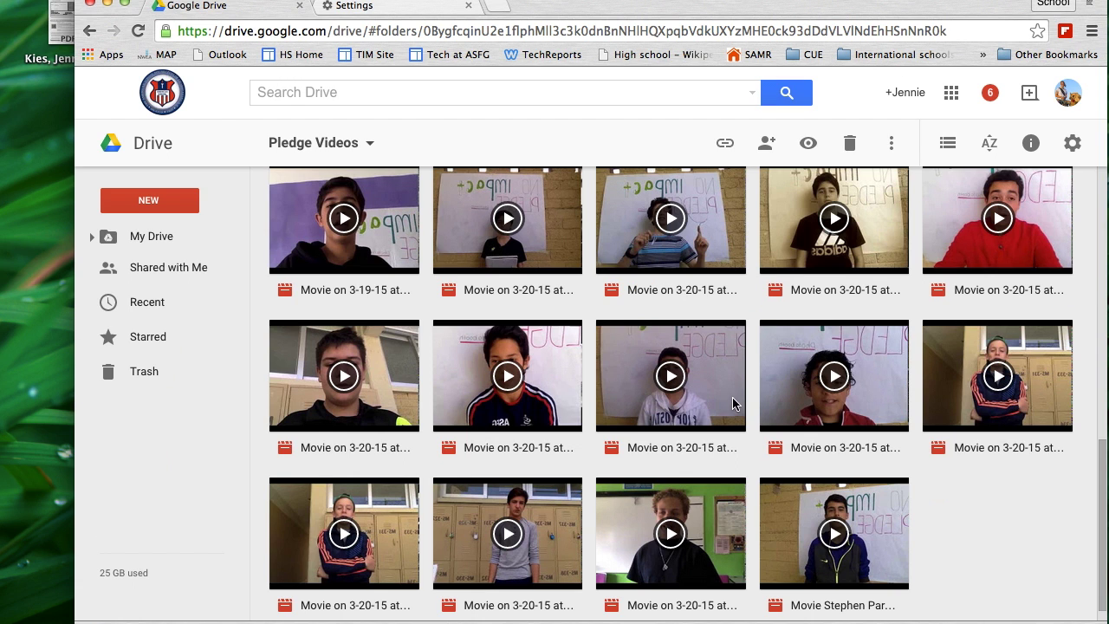
pyautogui.click(732, 397)
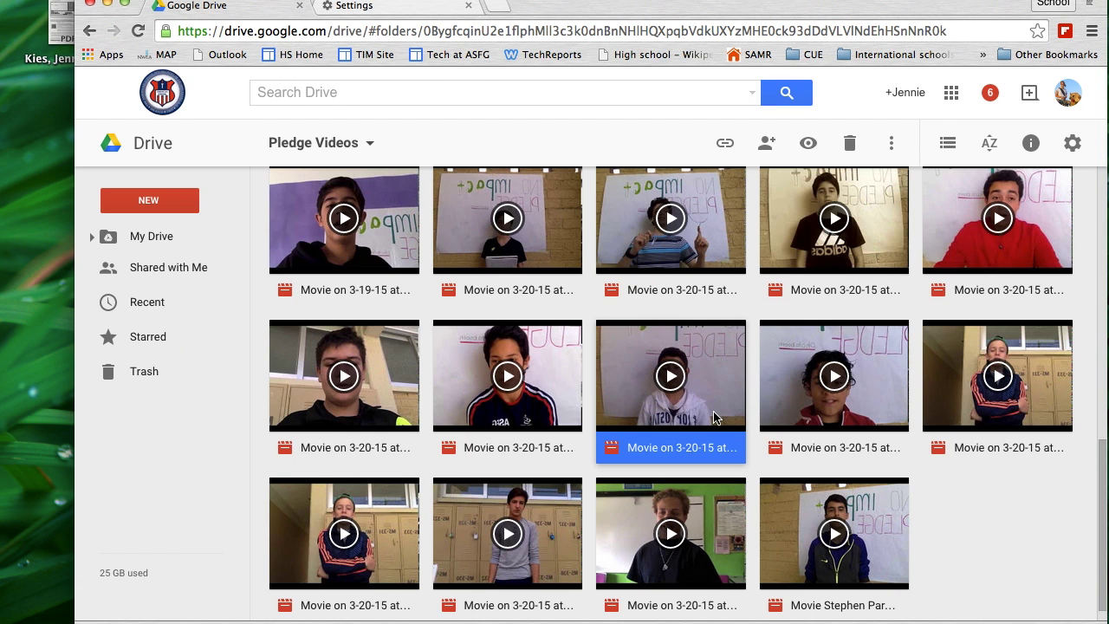
# Step: Download the selected pledge movie into the pledges folder
pyautogui.click(903, 139)
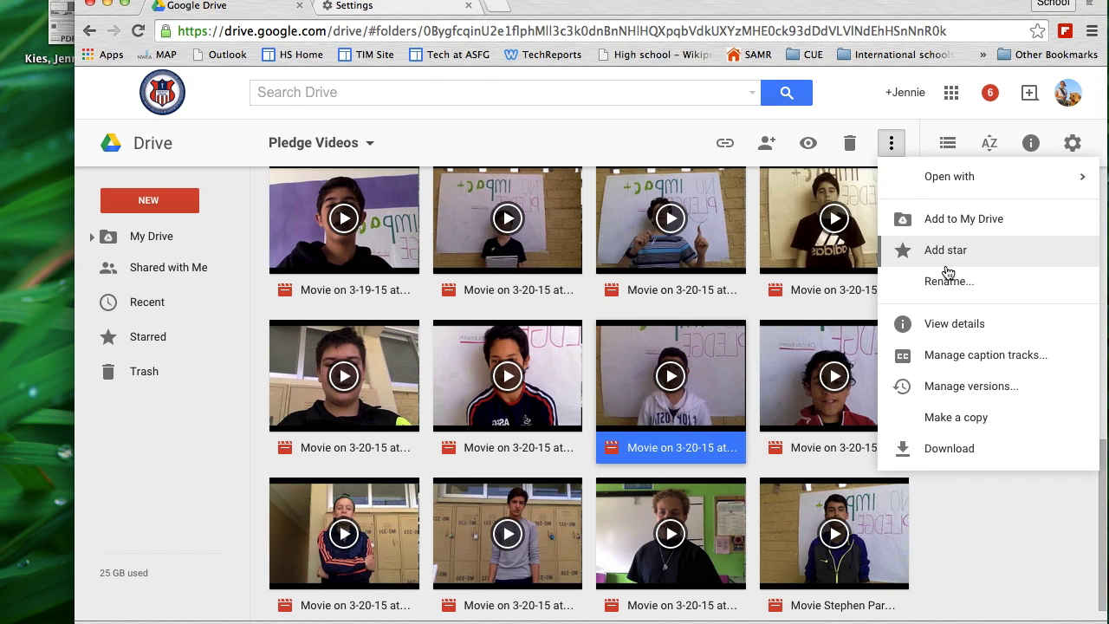
pyautogui.click(946, 448)
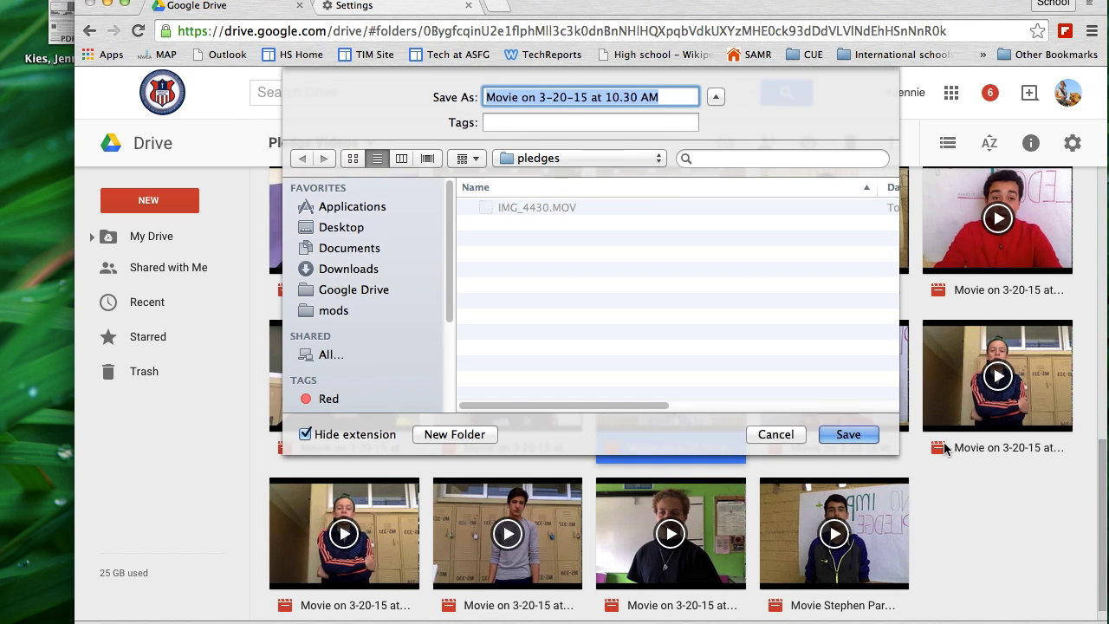
pyautogui.press('Return')
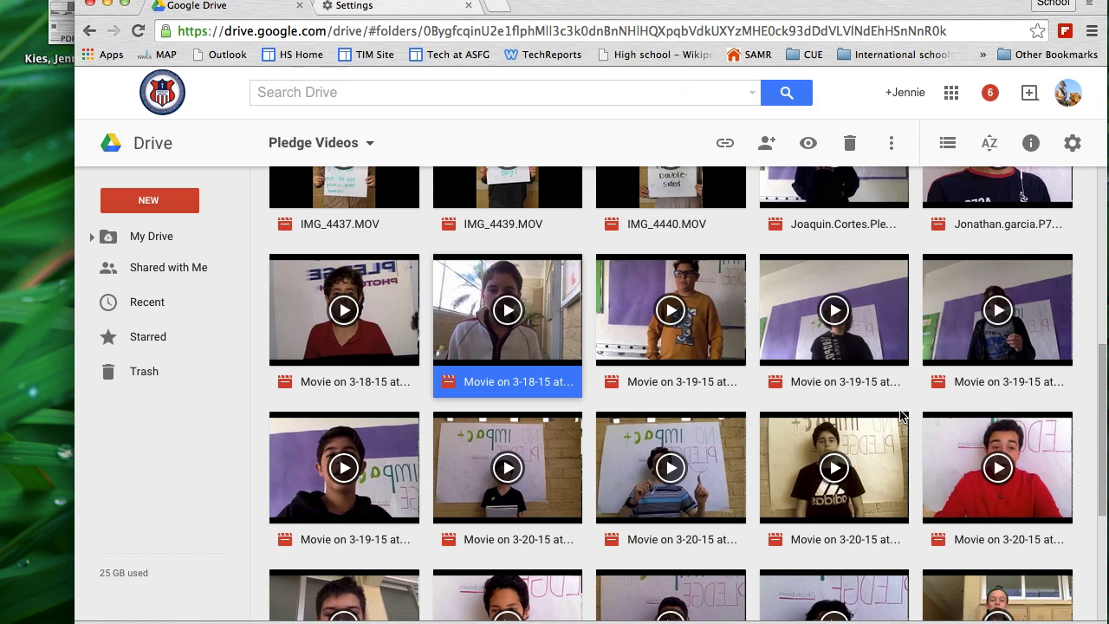
# Step: Select the 3-20-15 movies and download them as one zip into pledges
pyautogui.keyDown('super'); pyautogui.click(849, 466); pyautogui.keyUp('super')
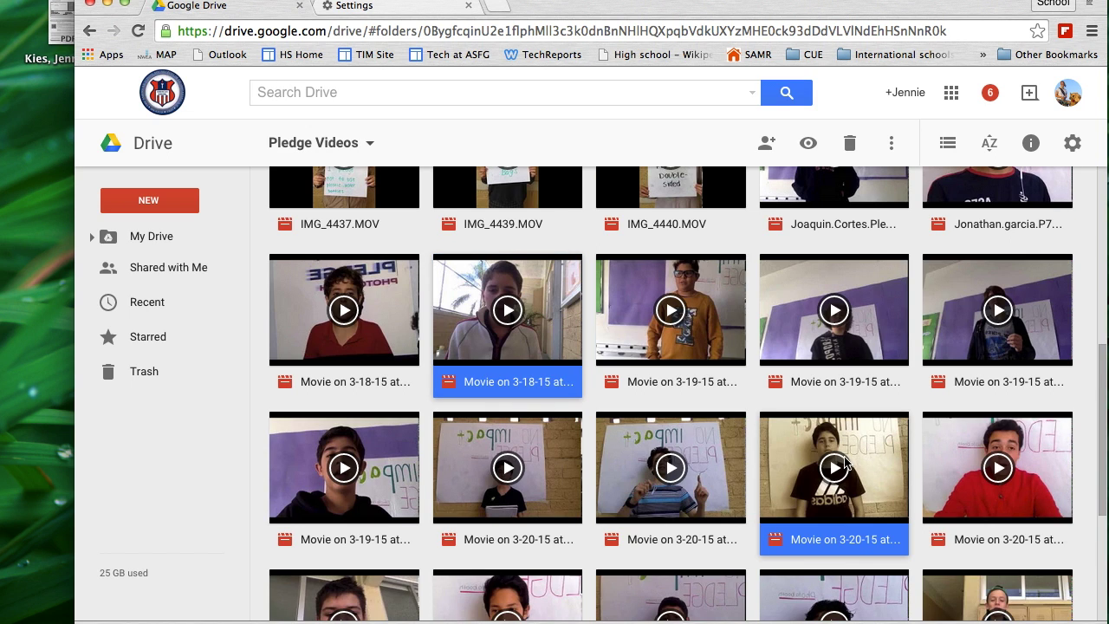
pyautogui.keyDown('super'); pyautogui.click(691, 471); pyautogui.keyUp('super')
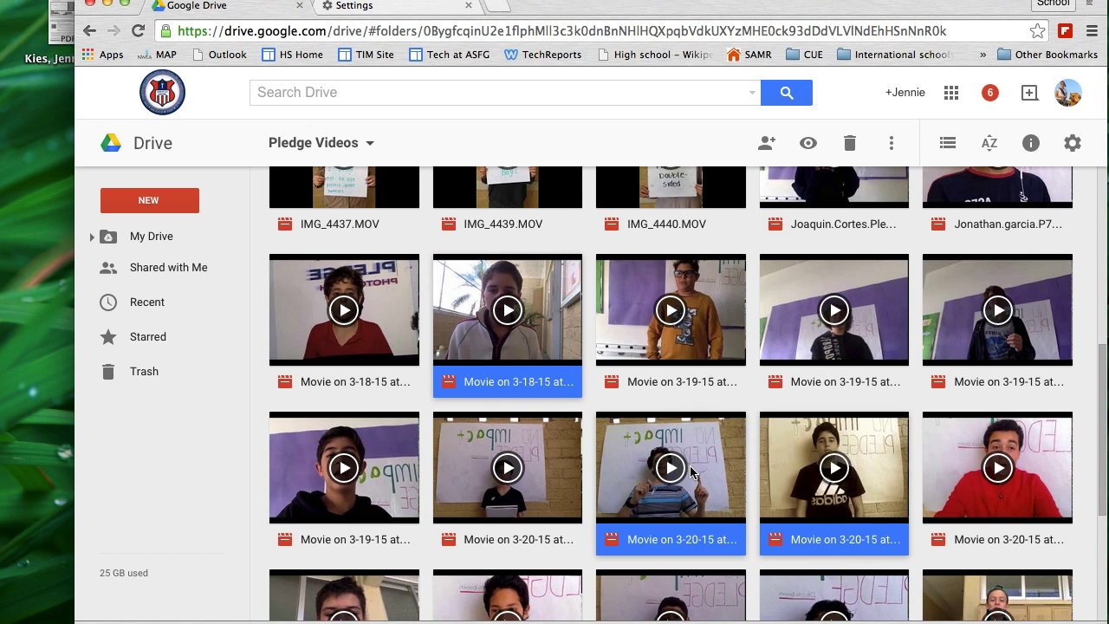
pyautogui.keyDown('super'); pyautogui.click(555, 465); pyautogui.keyUp('super')
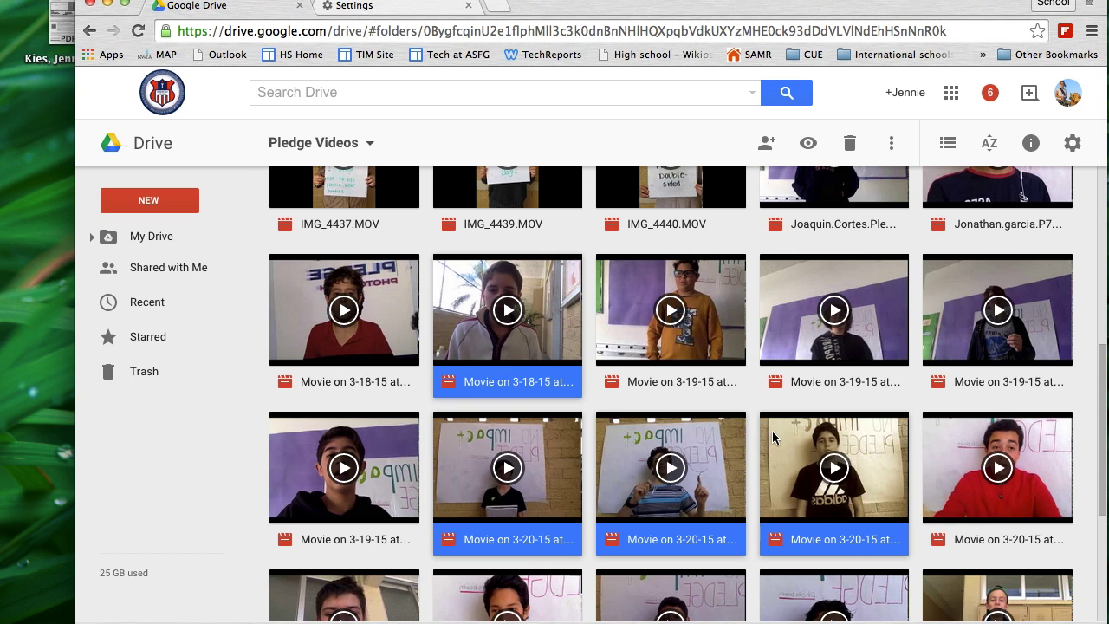
pyautogui.scroll(-3, 715, 364)
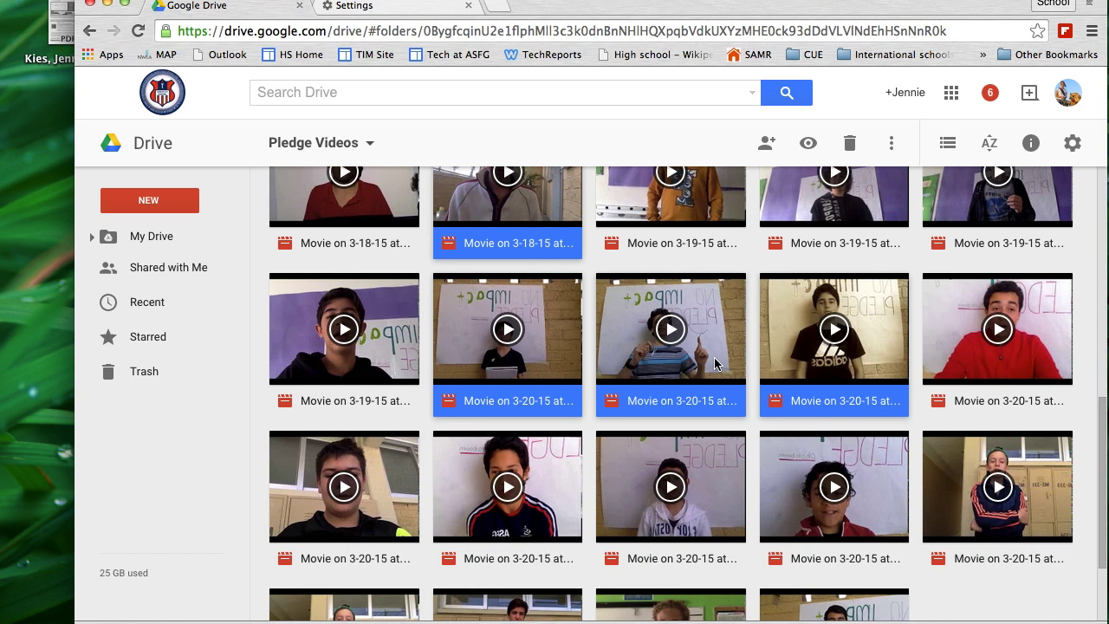
pyautogui.keyDown('super'); pyautogui.click(506, 464); pyautogui.keyUp('super')
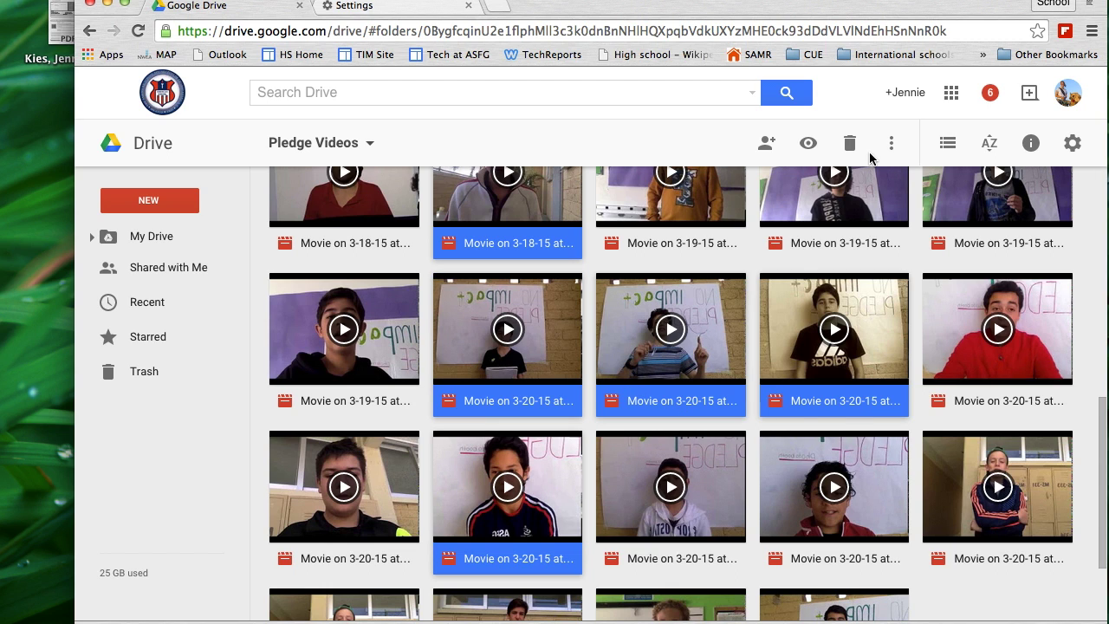
pyautogui.click(893, 141)
pyautogui.click(953, 334)
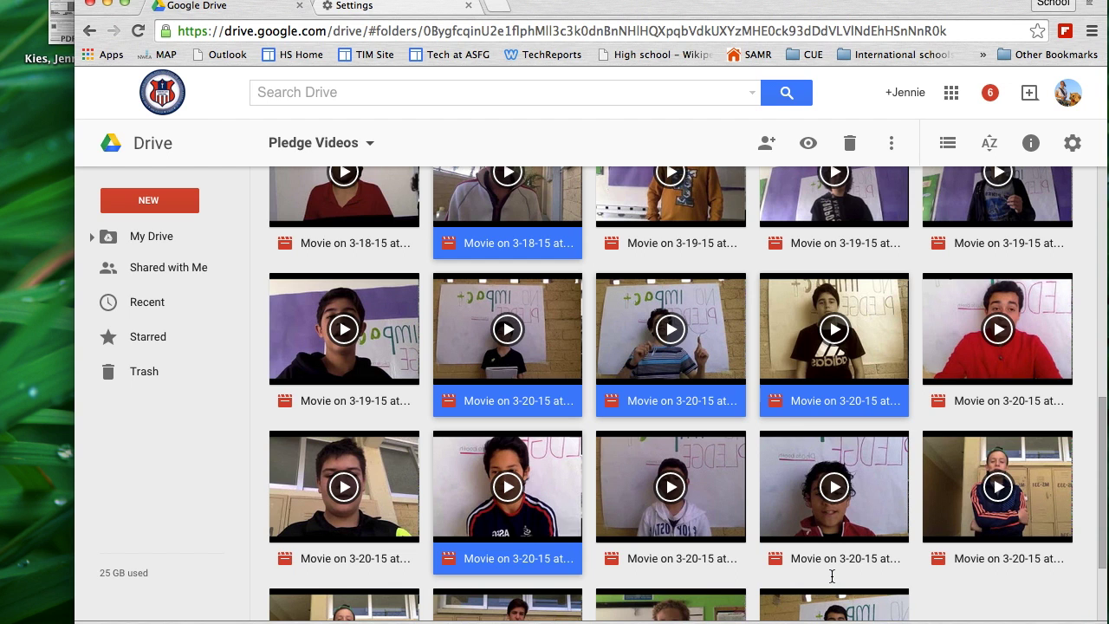
pyautogui.press('Return')
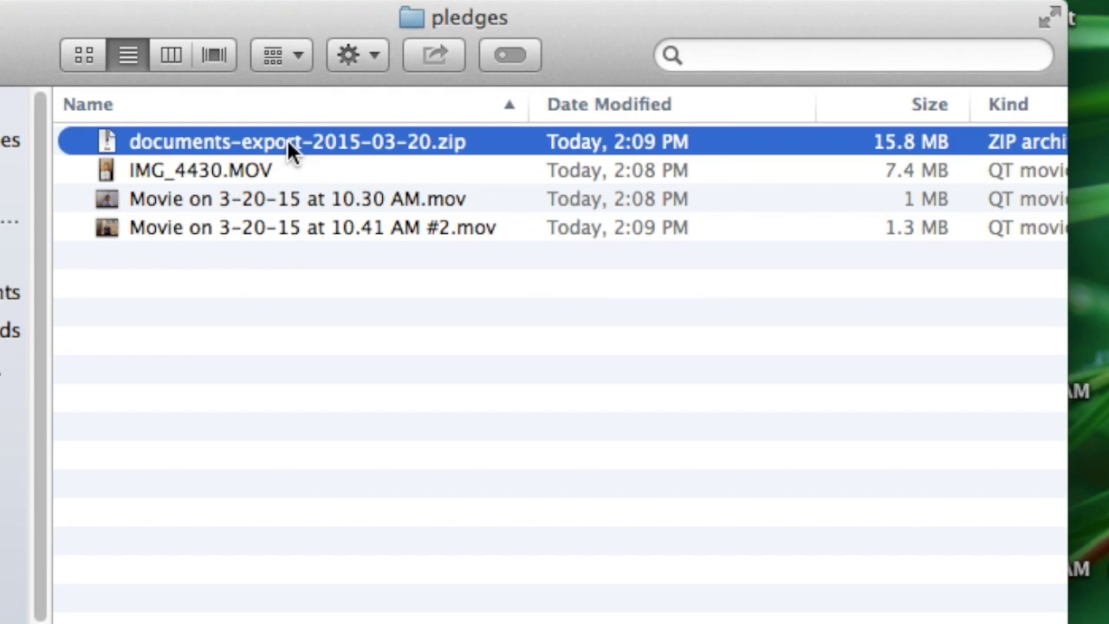
# Step: Extract the documents-export zip and move the zip file to the Trash
pyautogui.doubleClick(290, 143)
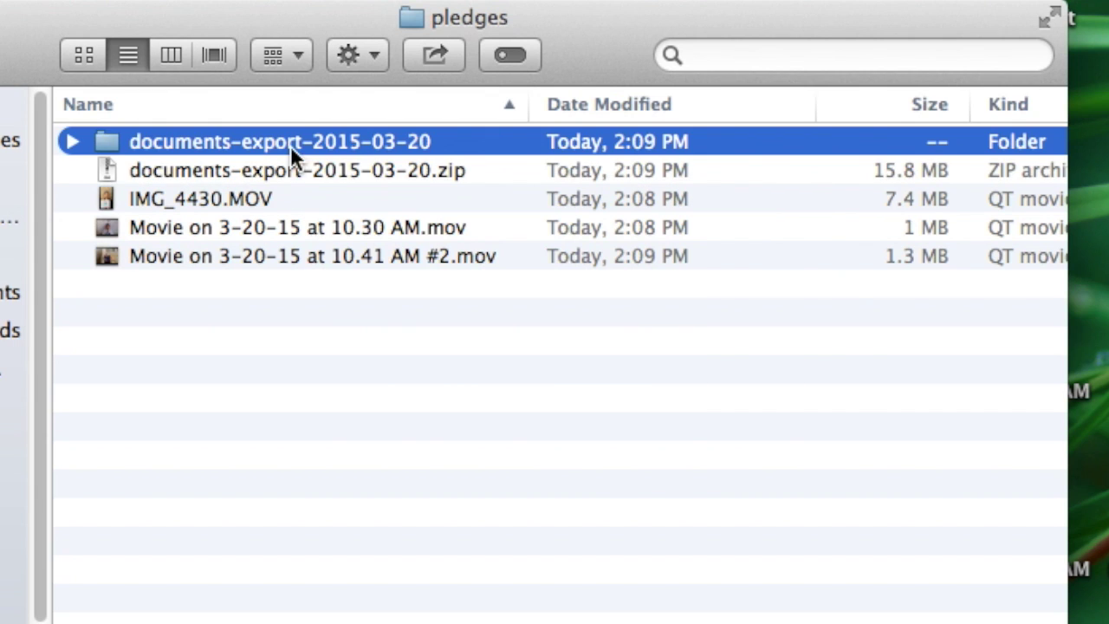
pyautogui.rightClick(293, 171)
pyautogui.click(349, 264)
# Step: Move the five extracted movies from the documents-export folder into pledges
pyautogui.click(73, 141)
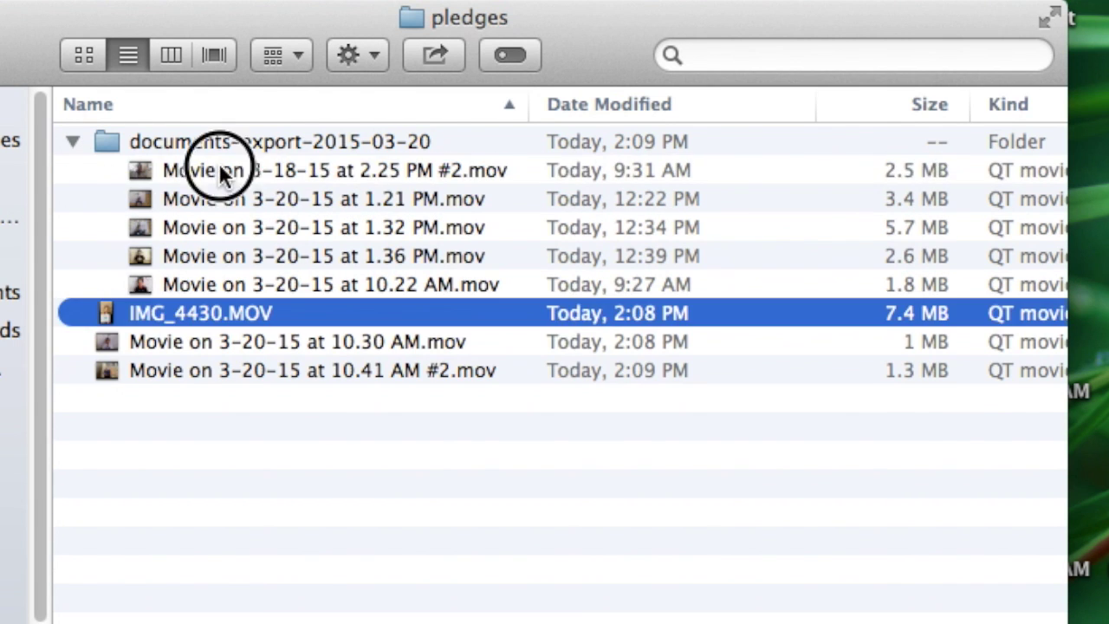
pyautogui.click(234, 170)
pyautogui.keyDown('shift'); pyautogui.click(278, 285); pyautogui.keyUp('shift')
pyautogui.moveTo(260, 231); pyautogui.dragTo(337, 439)
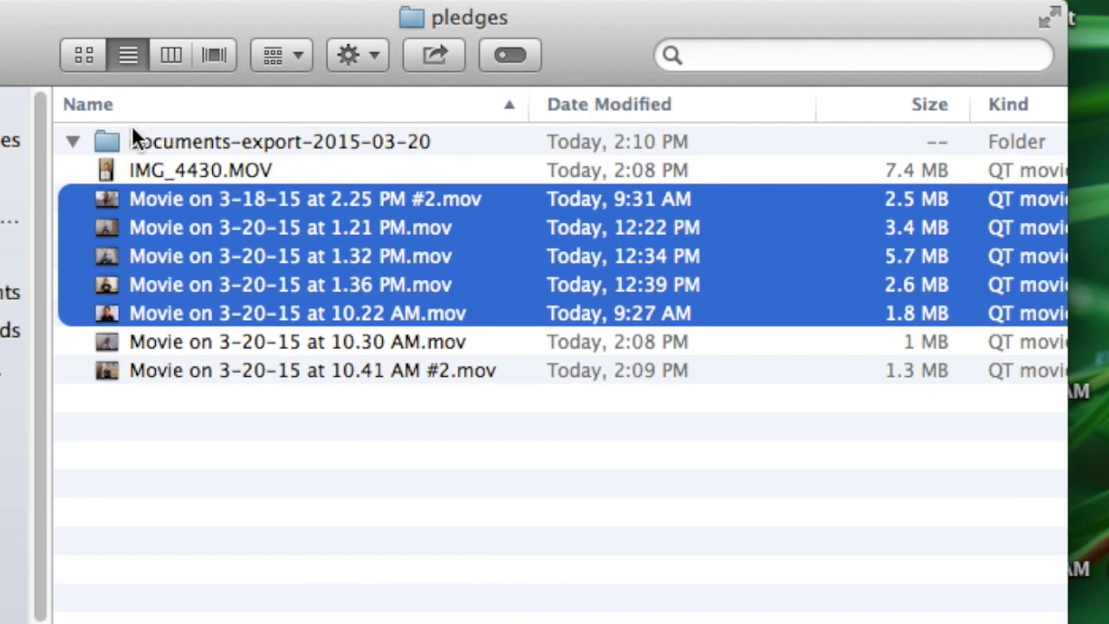
pyautogui.click(73, 141)
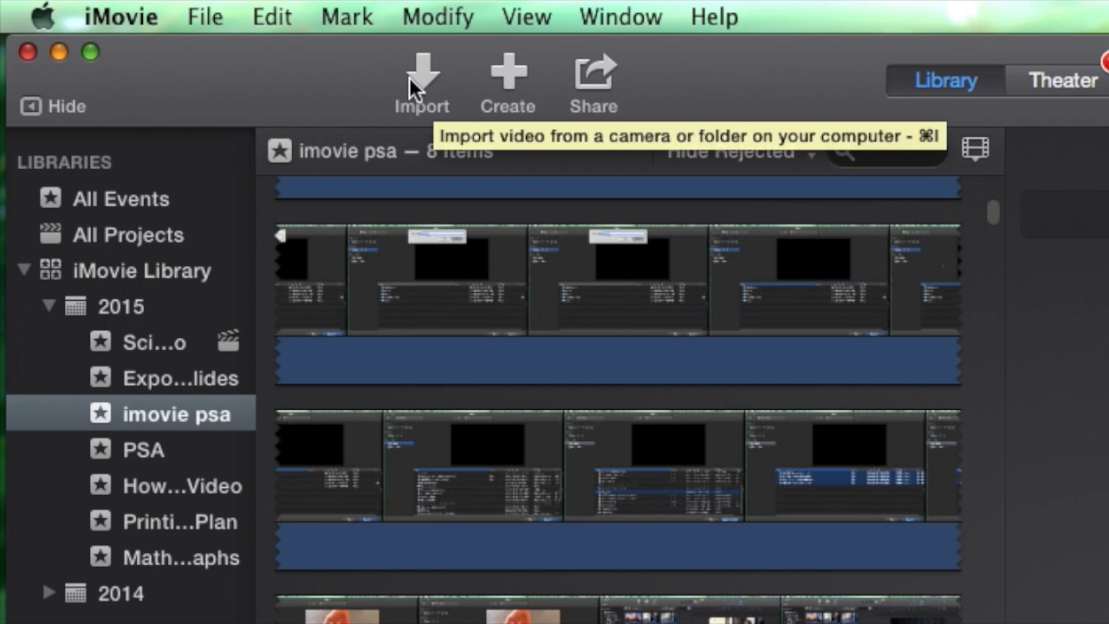
# Step: In the import window, create a new event named 'No Impact Pledge'
pyautogui.click(420, 80)
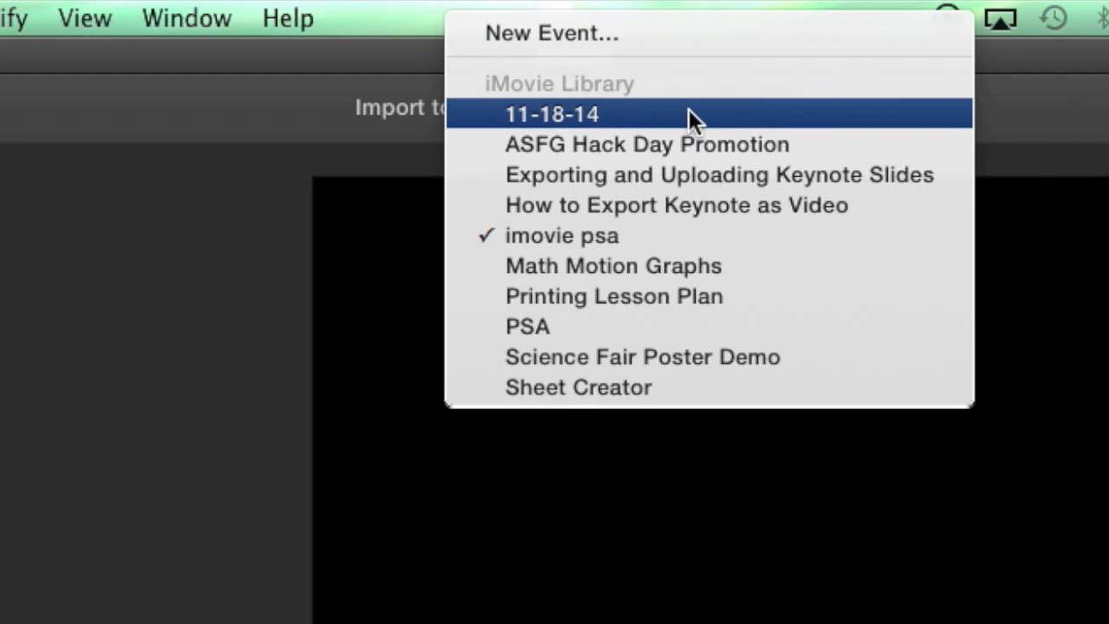
pyautogui.click(552, 33)
pyautogui.write('No Impact Pledge')
pyautogui.press('Return')
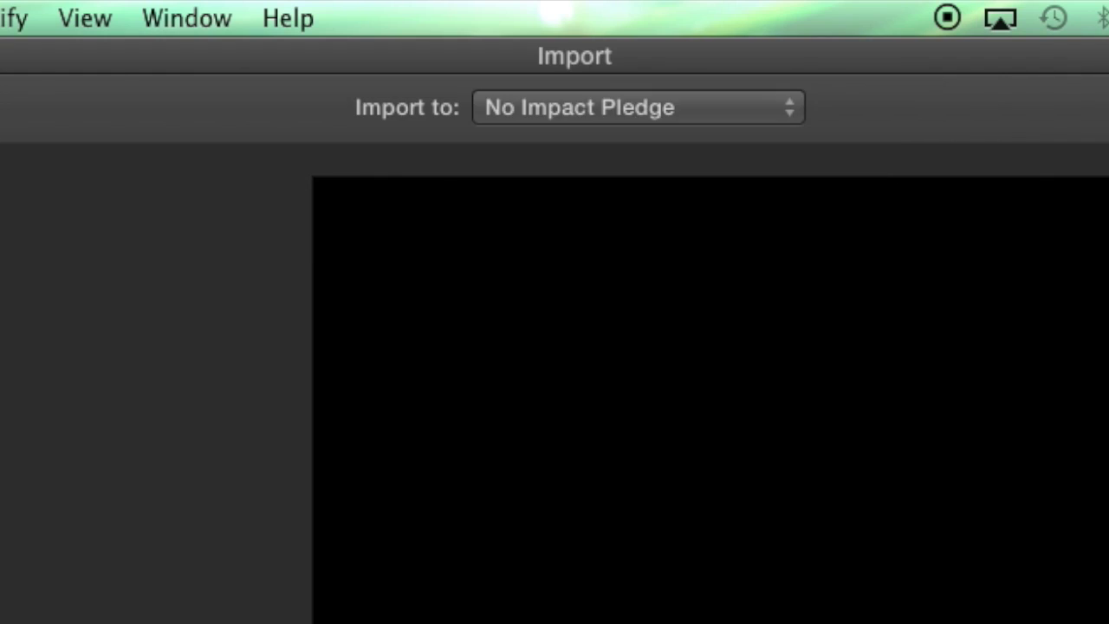
# Step: Select all clips in Desktop > pledges, from IMG_4430.MOV to 10.41 AM #2, and import them
pyautogui.click(43, 217)
pyautogui.scroll(-5, 316, 438)
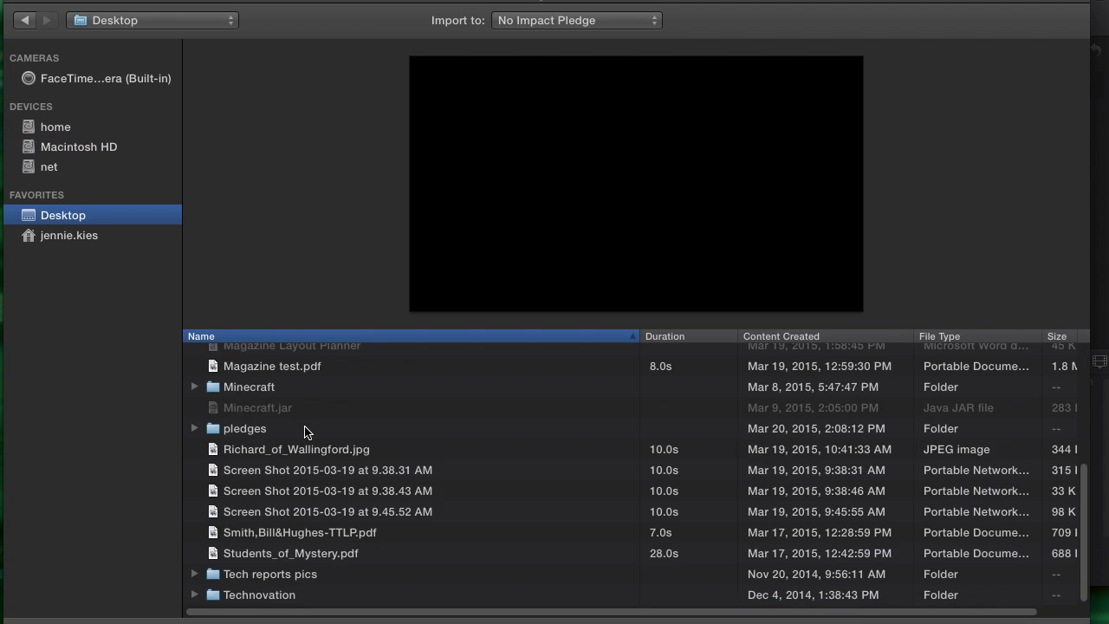
pyautogui.doubleClick(266, 429)
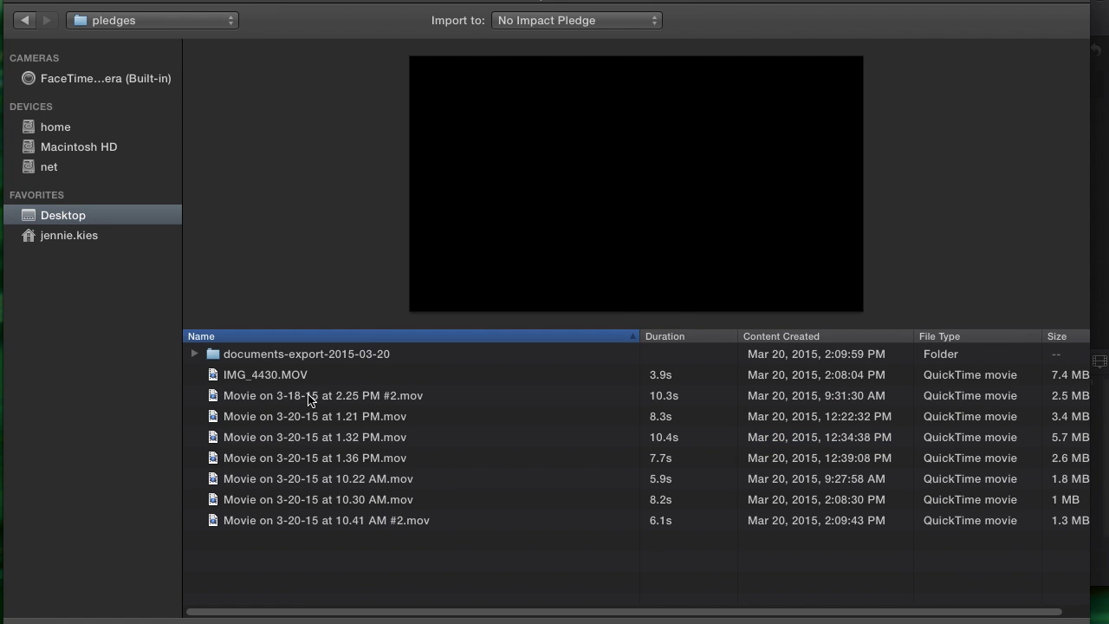
pyautogui.click(297, 376)
pyautogui.keyDown('shift'); pyautogui.click(320, 500); pyautogui.keyUp('shift')
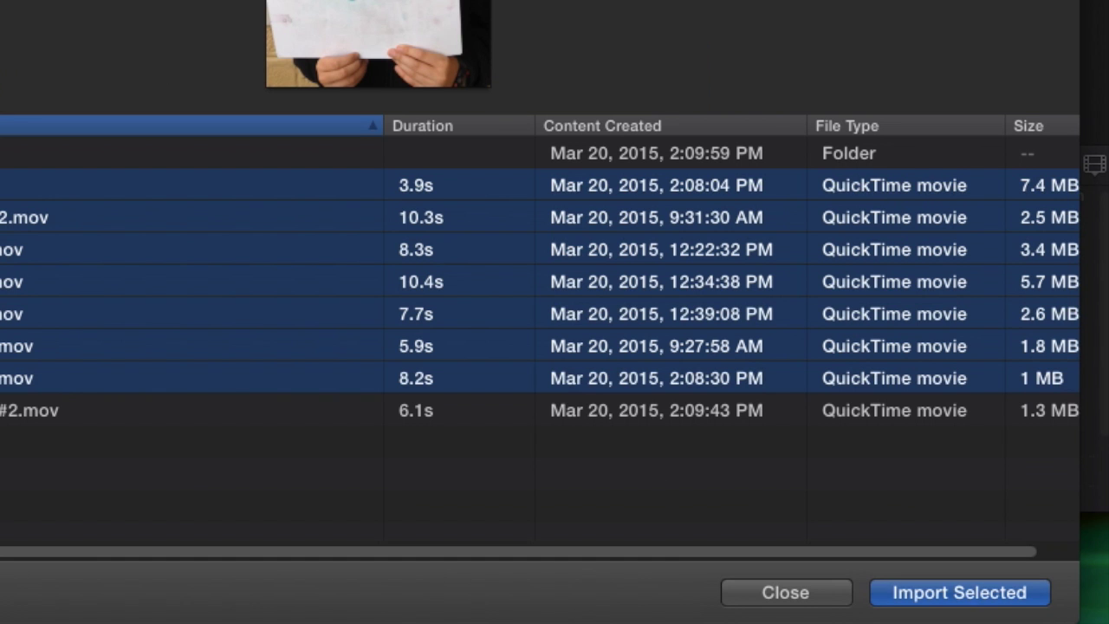
pyautogui.keyDown('shift'); pyautogui.click(320, 520); pyautogui.keyUp('shift')
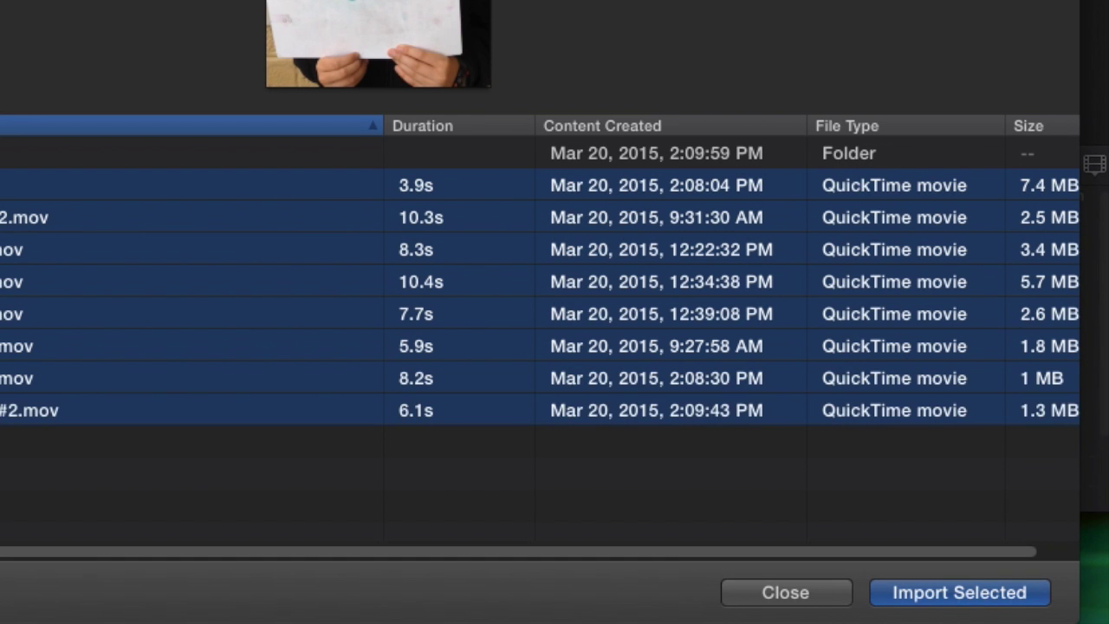
pyautogui.click(953, 598)
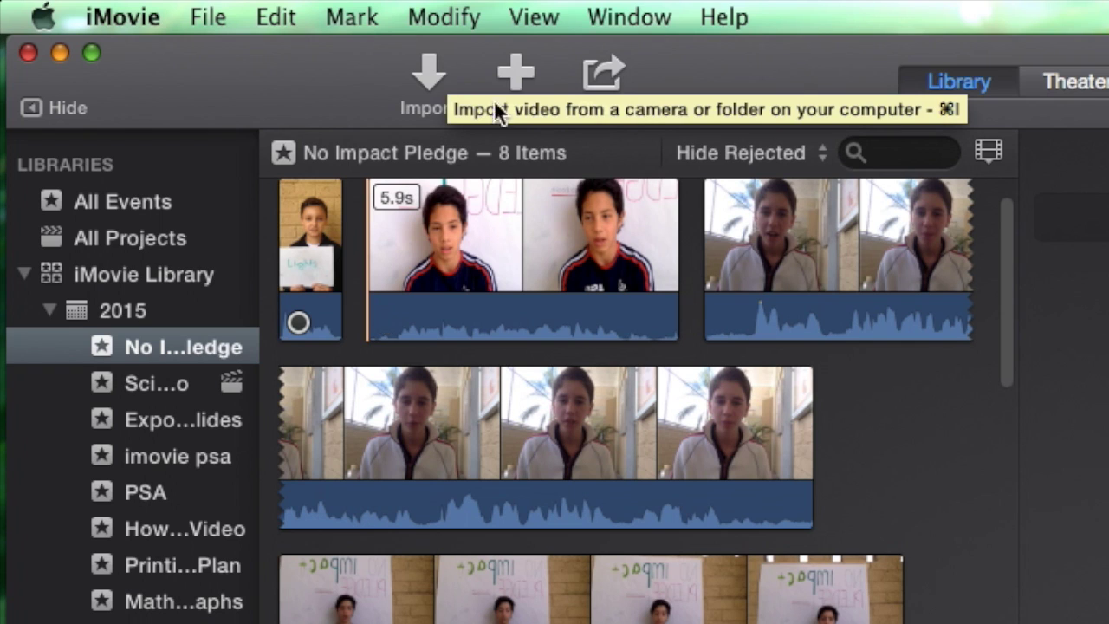
# Step: Create a new movie project, then enlarge the event's clip thumbnails and turn on audio waveforms
pyautogui.click(525, 83)
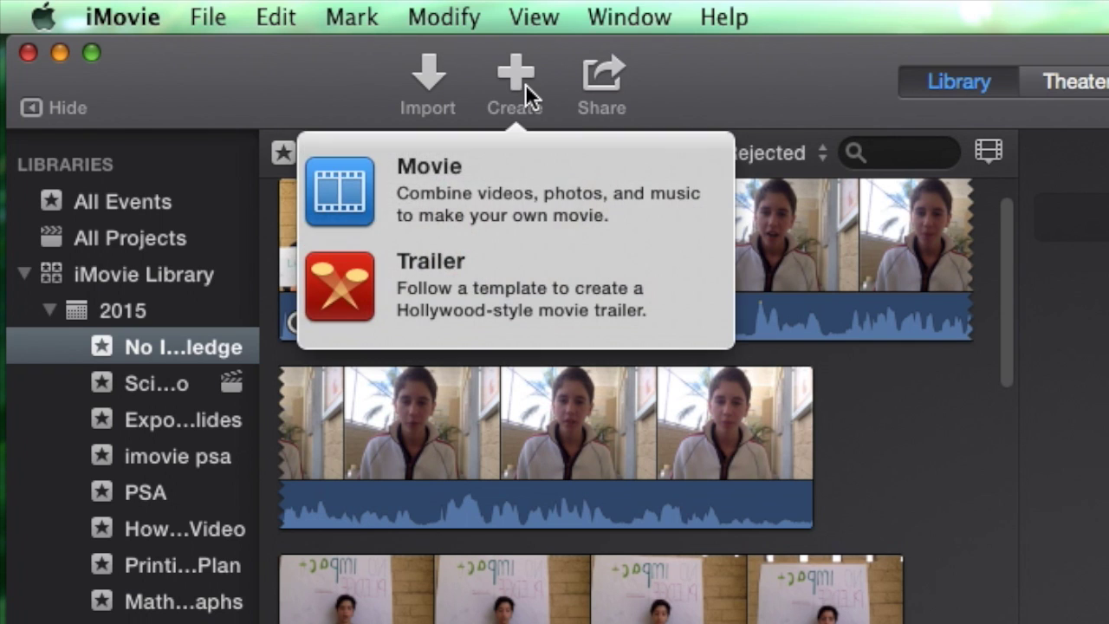
pyautogui.click(456, 185)
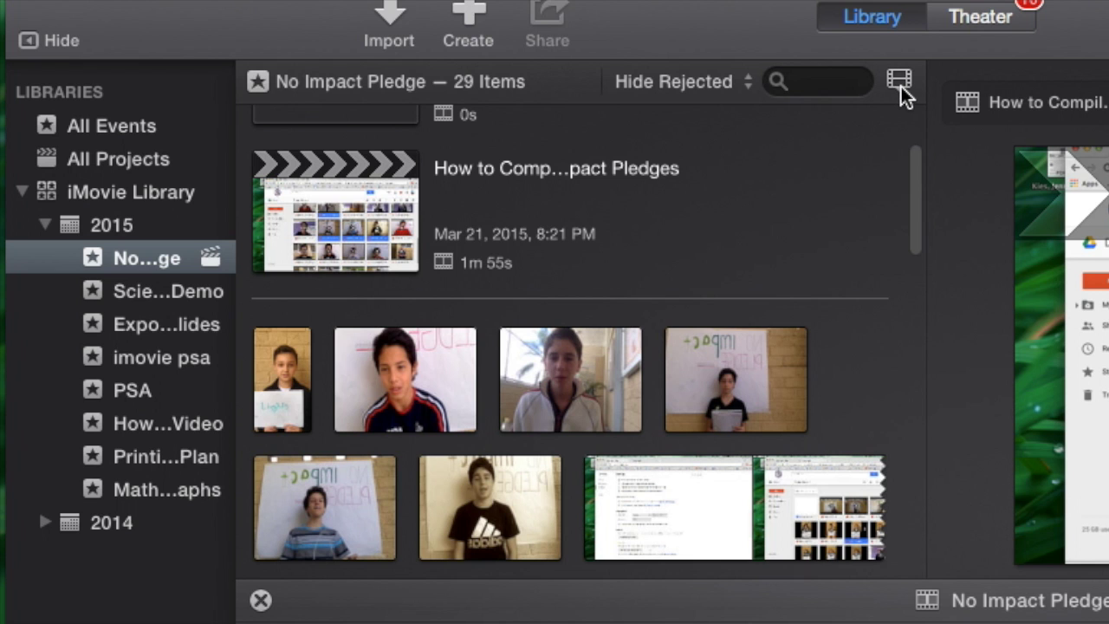
pyautogui.click(900, 87)
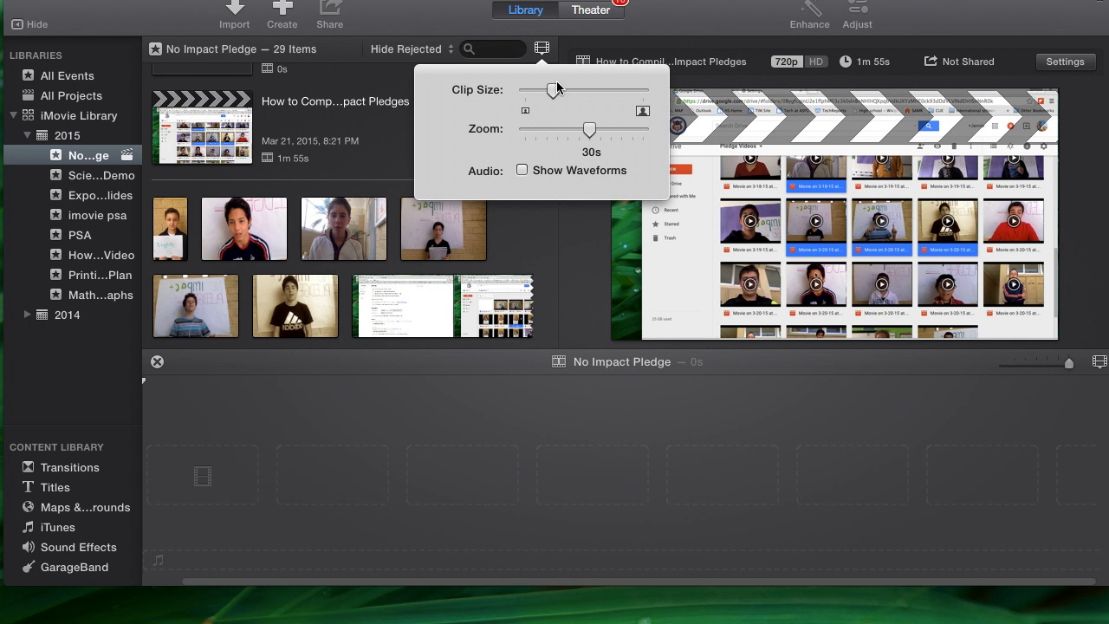
pyautogui.moveTo(554, 92); pyautogui.dragTo(609, 139)
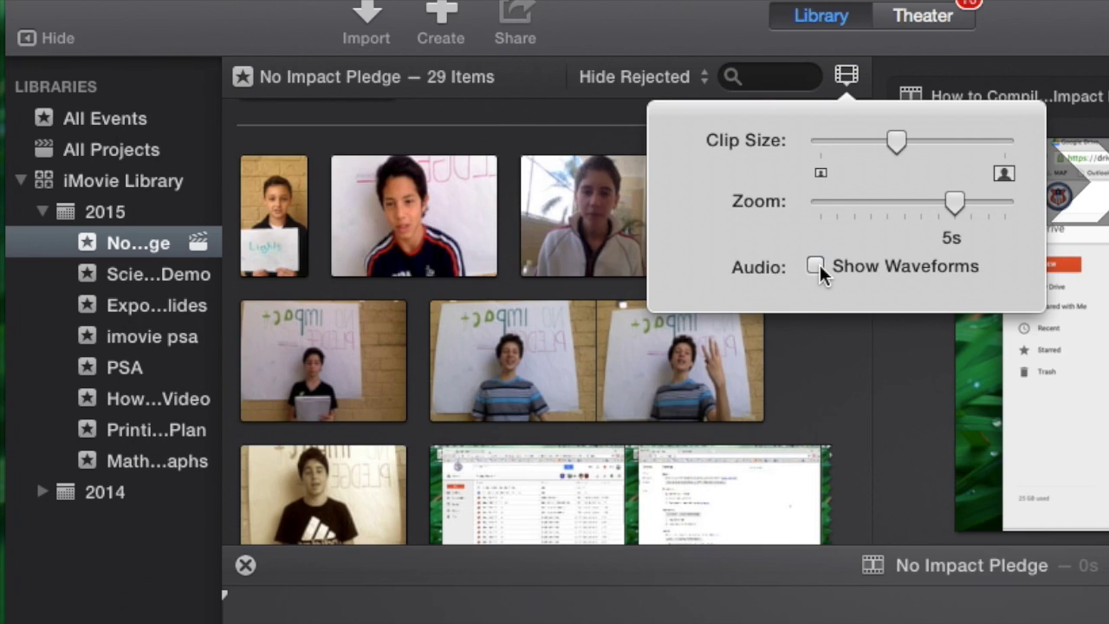
pyautogui.click(816, 266)
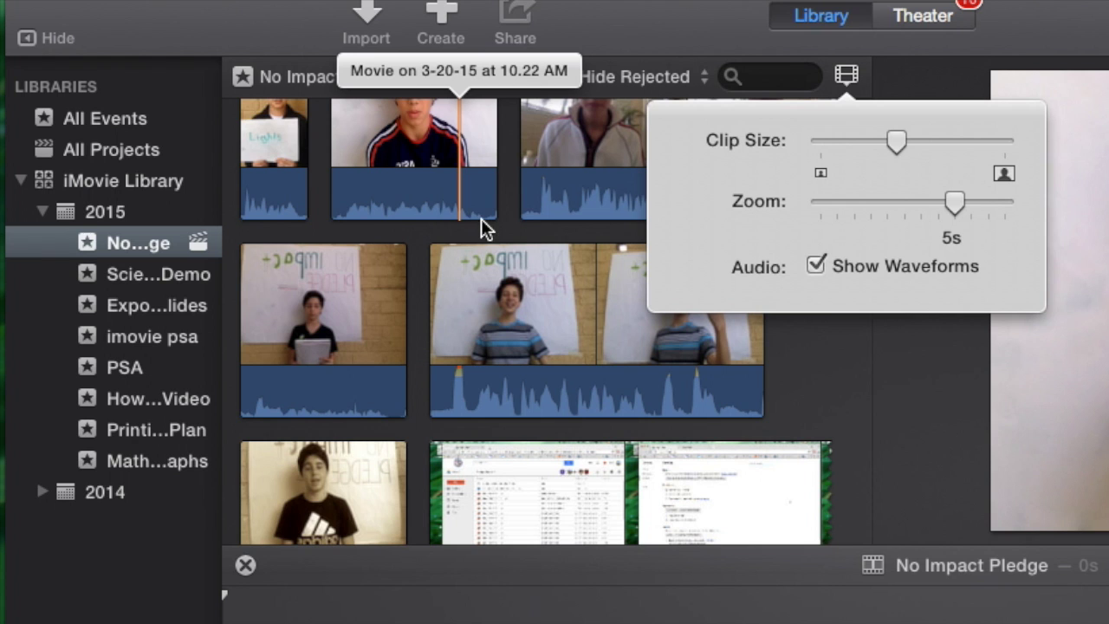
pyautogui.press('Escape')
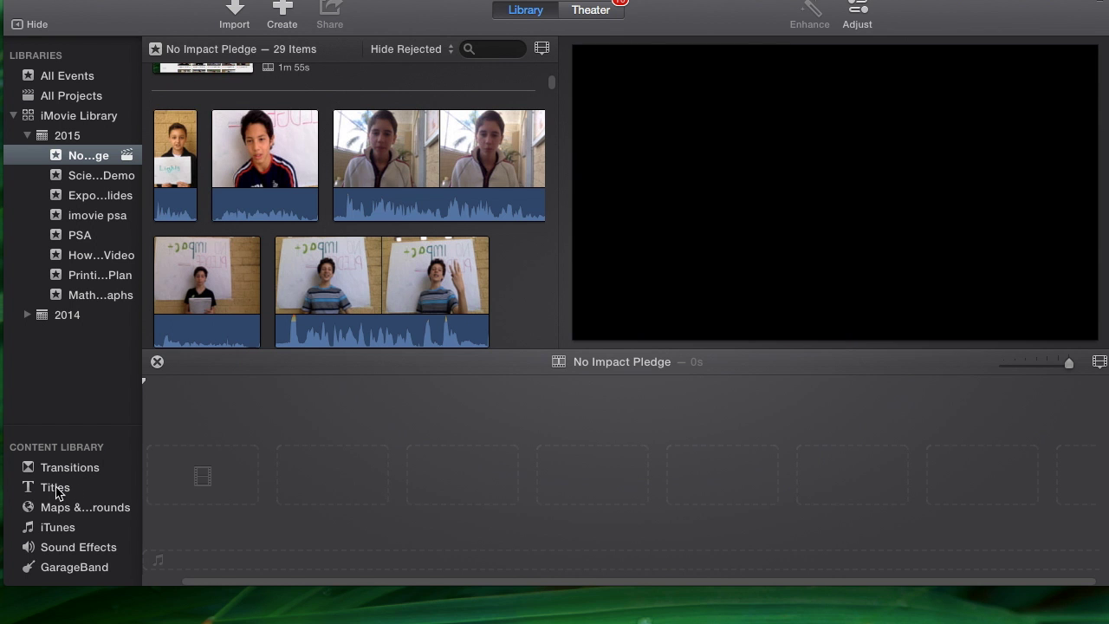
# Step: Open the movie with the Underwater background and a Pop-up title reading NO IMPACT PLEDGE
pyautogui.click(71, 509)
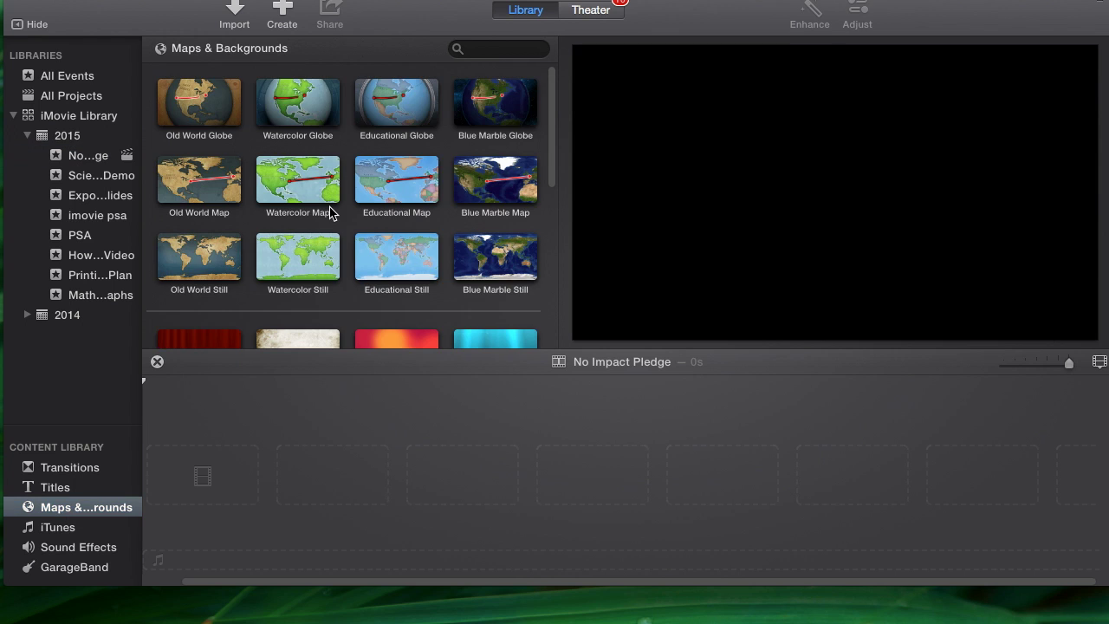
pyautogui.scroll(-2, 330, 214)
pyautogui.moveTo(508, 288); pyautogui.dragTo(240, 471)
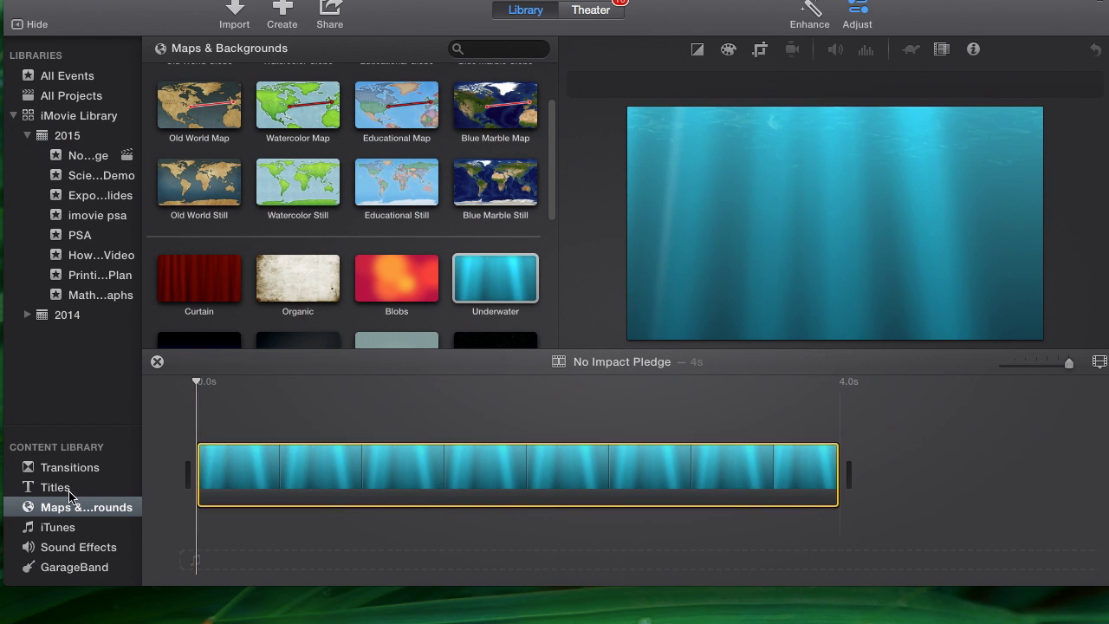
pyautogui.click(71, 489)
pyautogui.moveTo(396, 187); pyautogui.dragTo(517, 431)
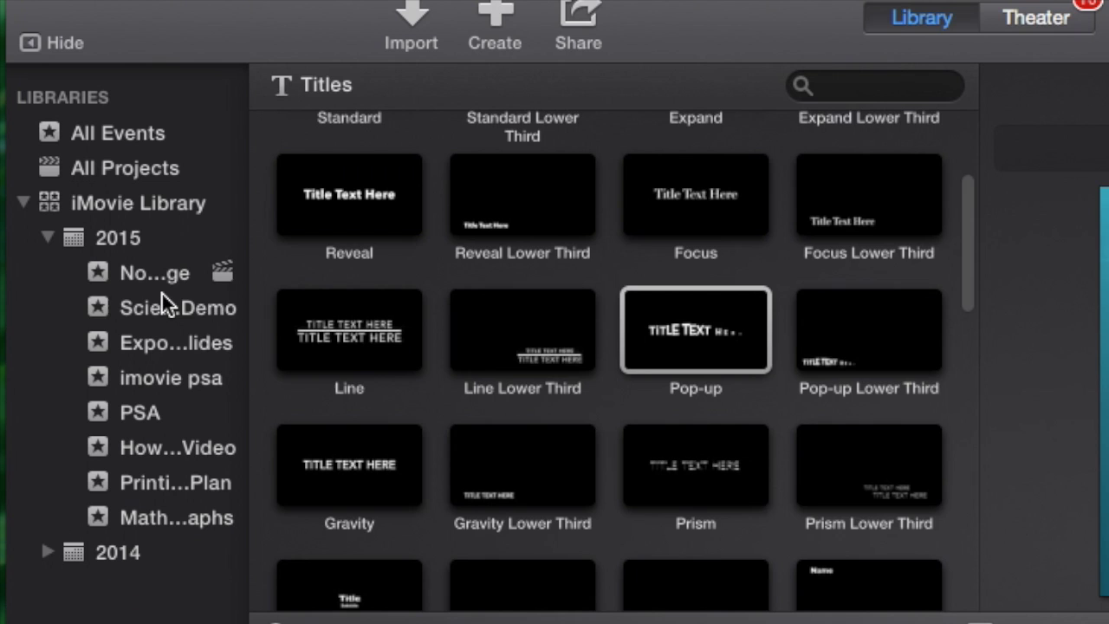
pyautogui.click(87, 169)
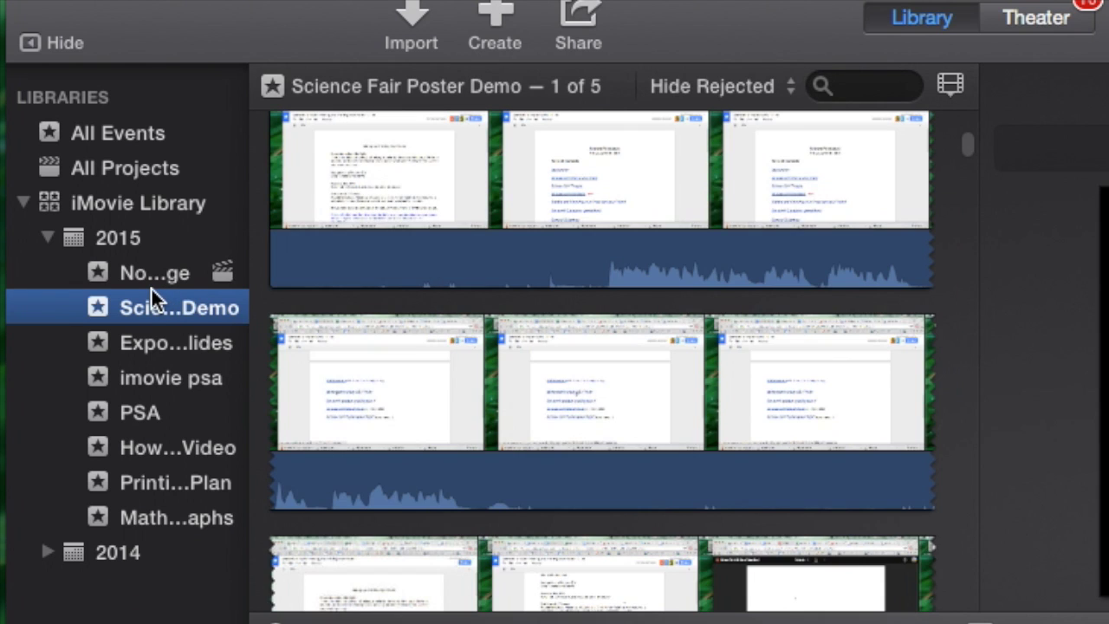
pyautogui.click(118, 279)
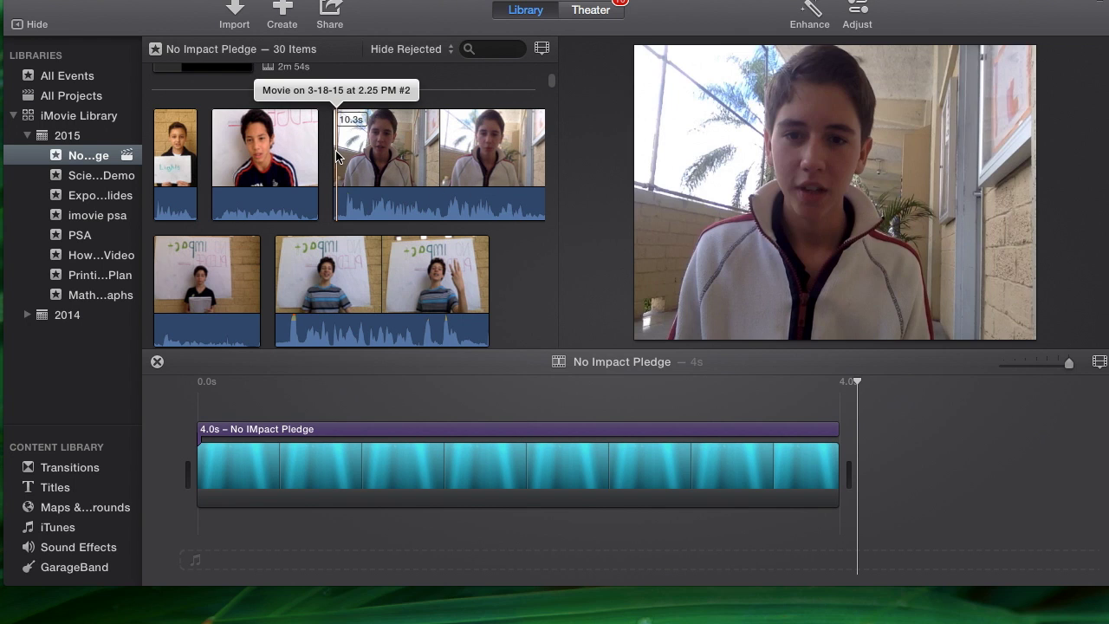
# Step: Add the 3-18-15 2.25 PM #2 interview clip after the title and play the movie
pyautogui.click(384, 150)
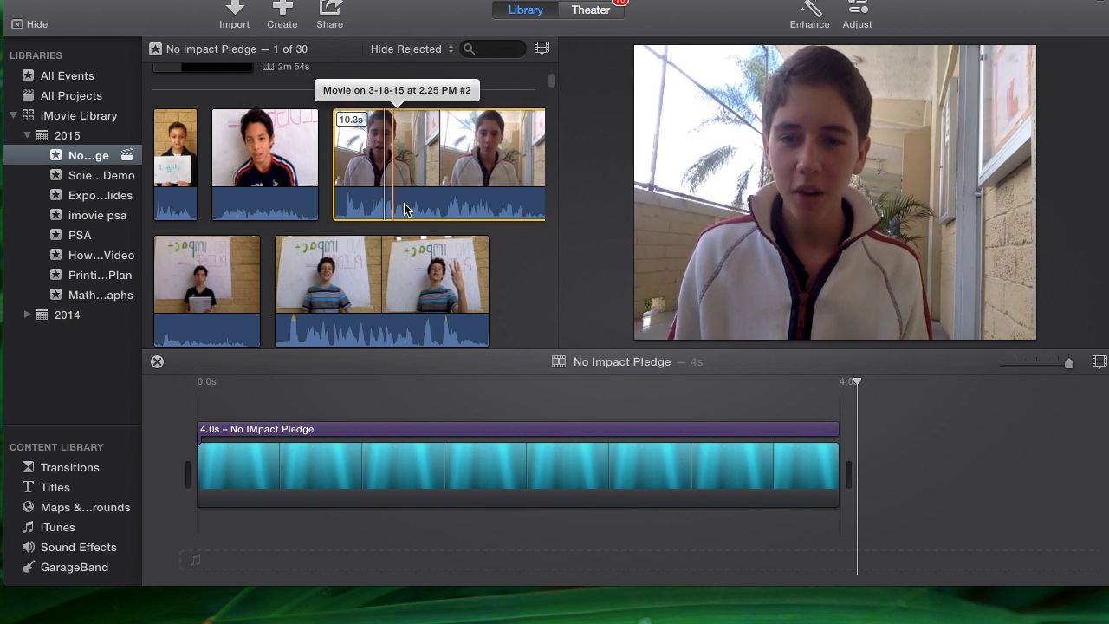
pyautogui.moveTo(535, 180)
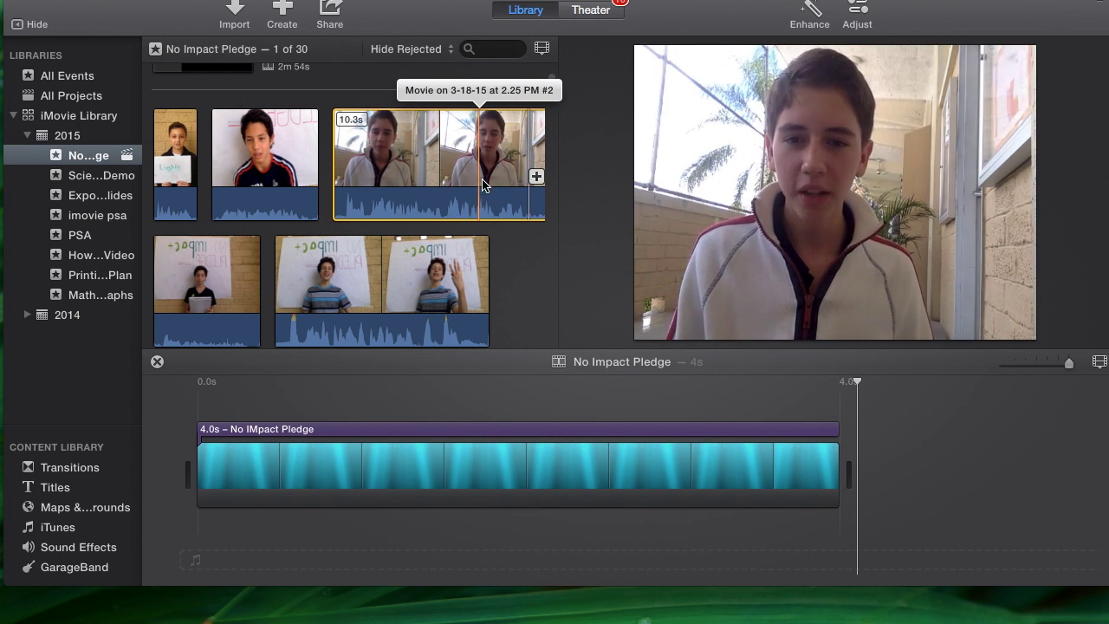
pyautogui.click(534, 180)
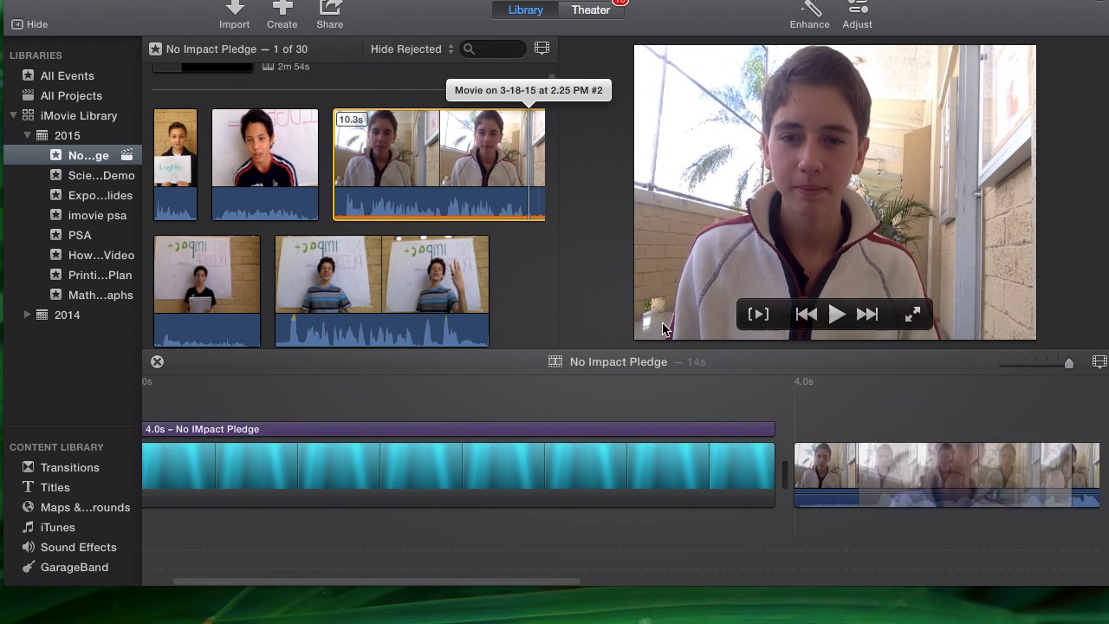
pyautogui.press('space')
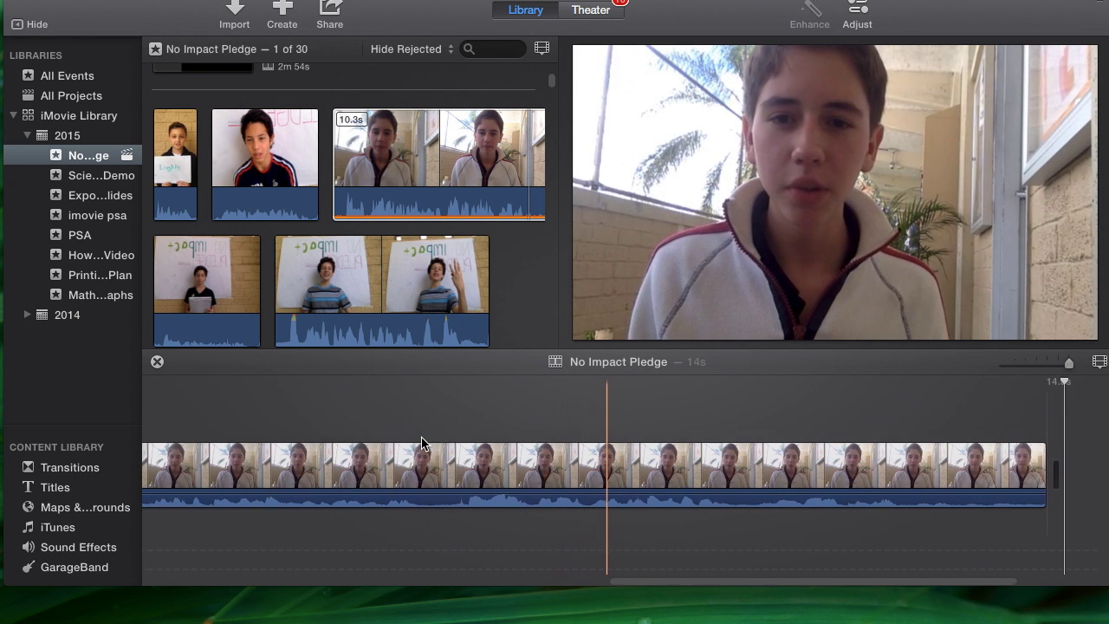
# Step: Try inserting a transition from the Transitions browser, then delete the misplaced one
pyautogui.hscroll(-10, 421, 436)
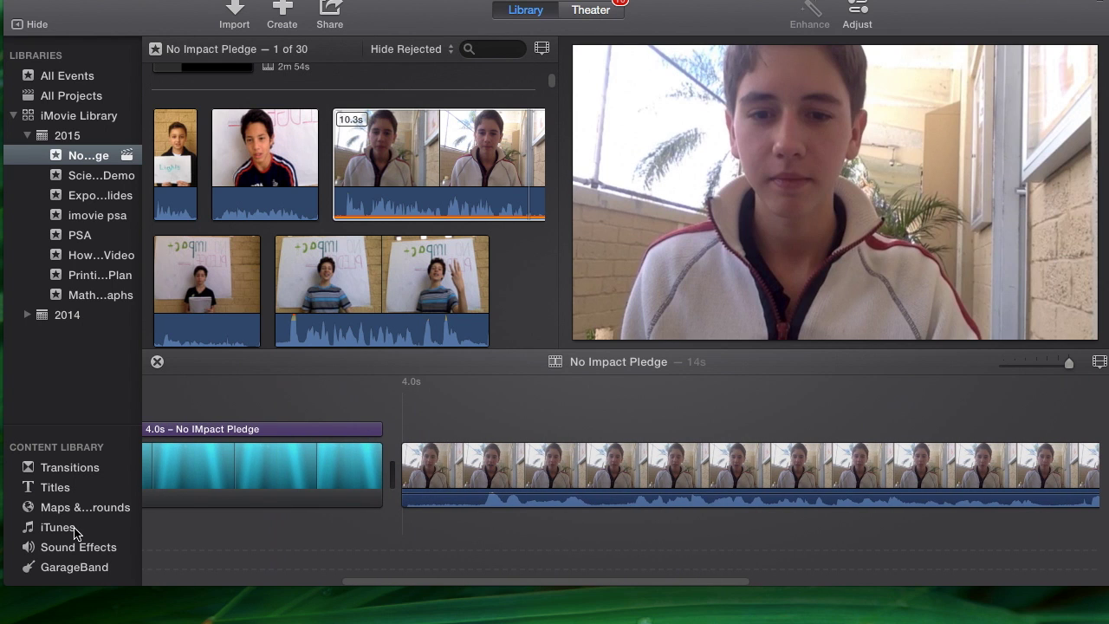
pyautogui.click(84, 471)
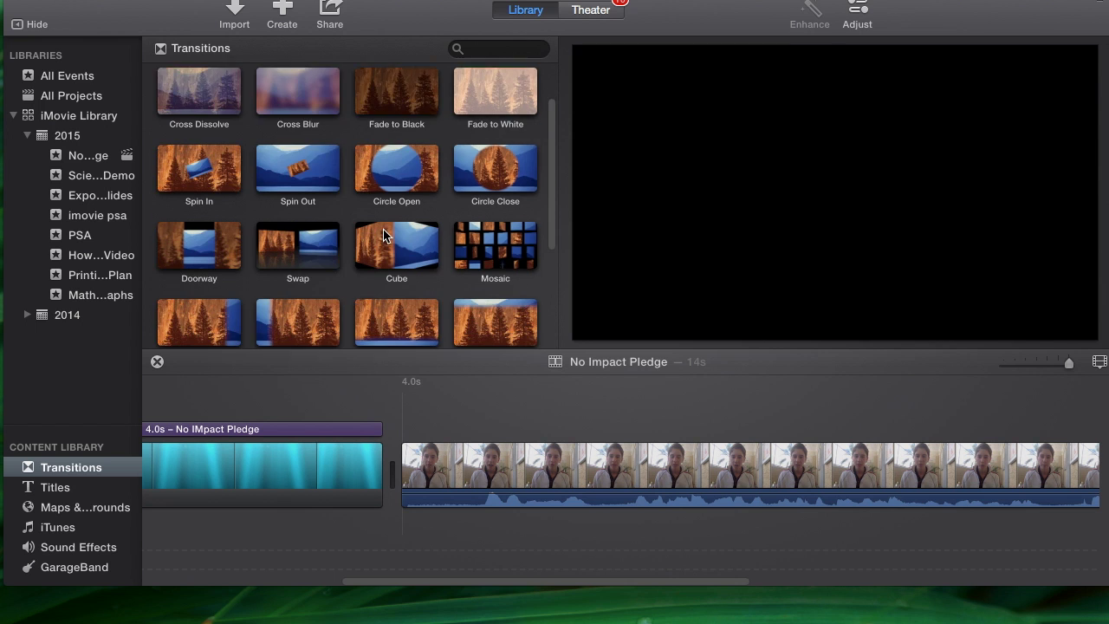
pyautogui.scroll(-5, 390, 242)
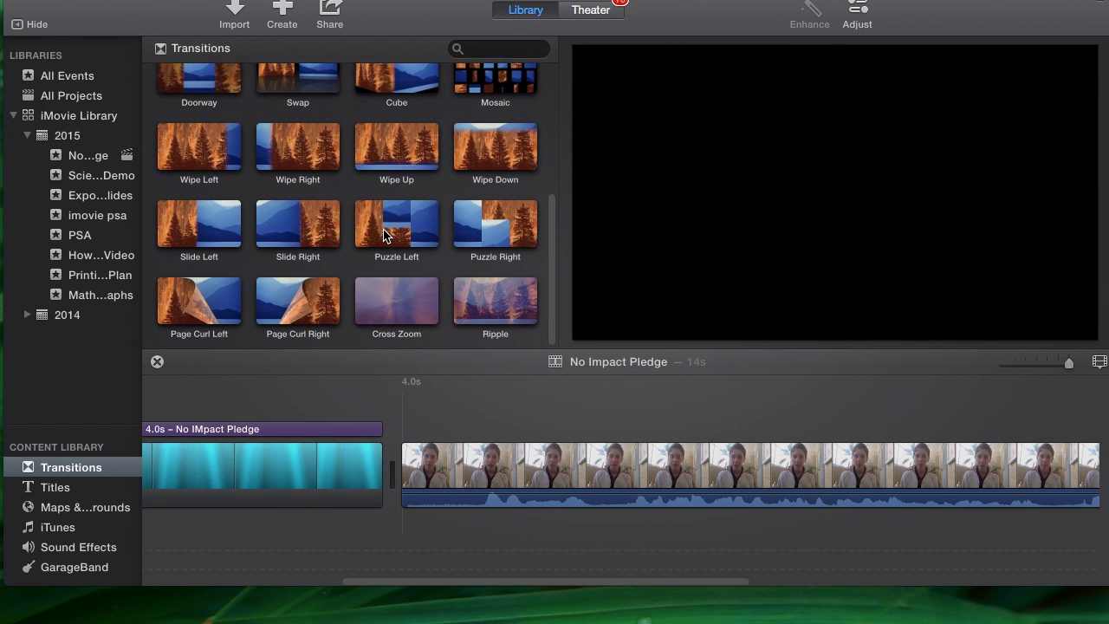
pyautogui.click(408, 298)
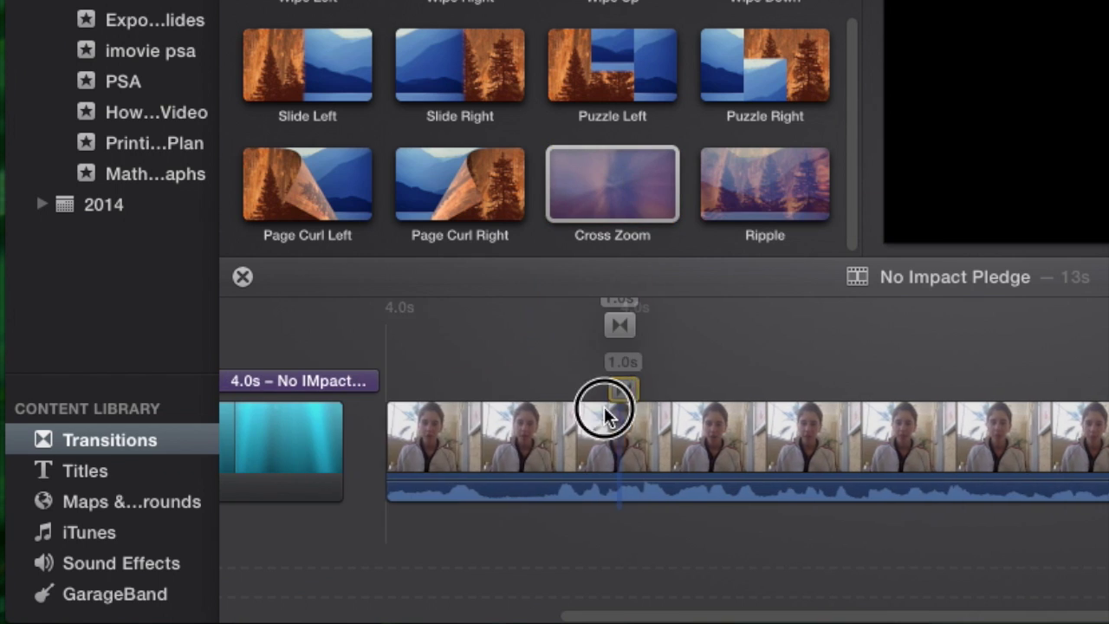
pyautogui.moveTo(604, 413); pyautogui.dragTo(362, 462)
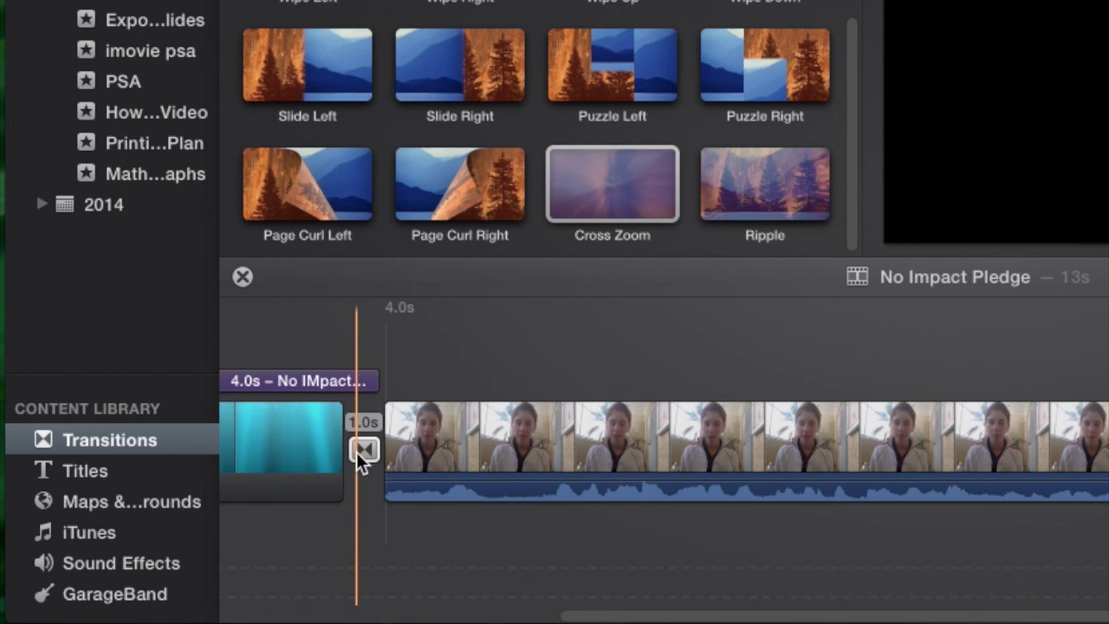
pyautogui.click(415, 329)
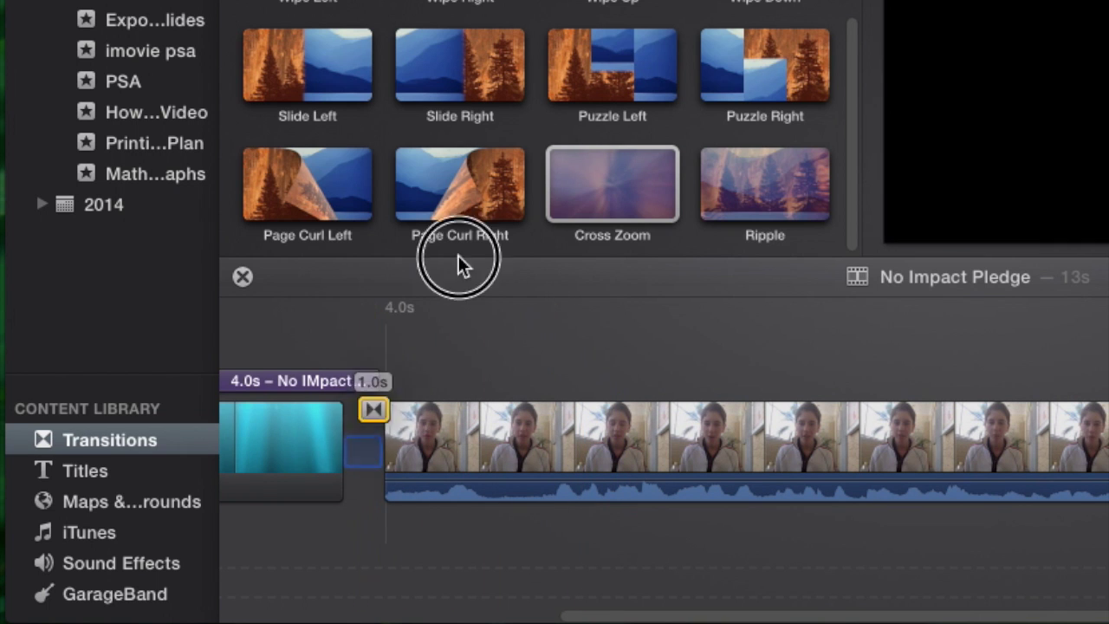
pyautogui.press('Delete')
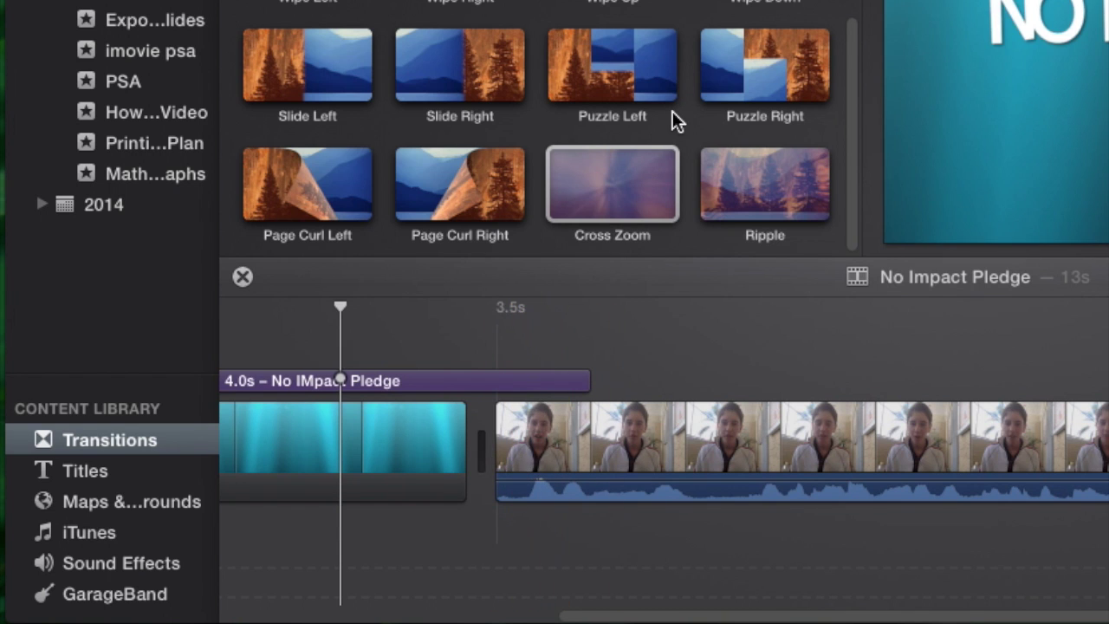
# Step: Place Cross Zoom between the Underwater background and interview clip with a 0.5-second duration
pyautogui.moveTo(643, 169); pyautogui.dragTo(361, 446)
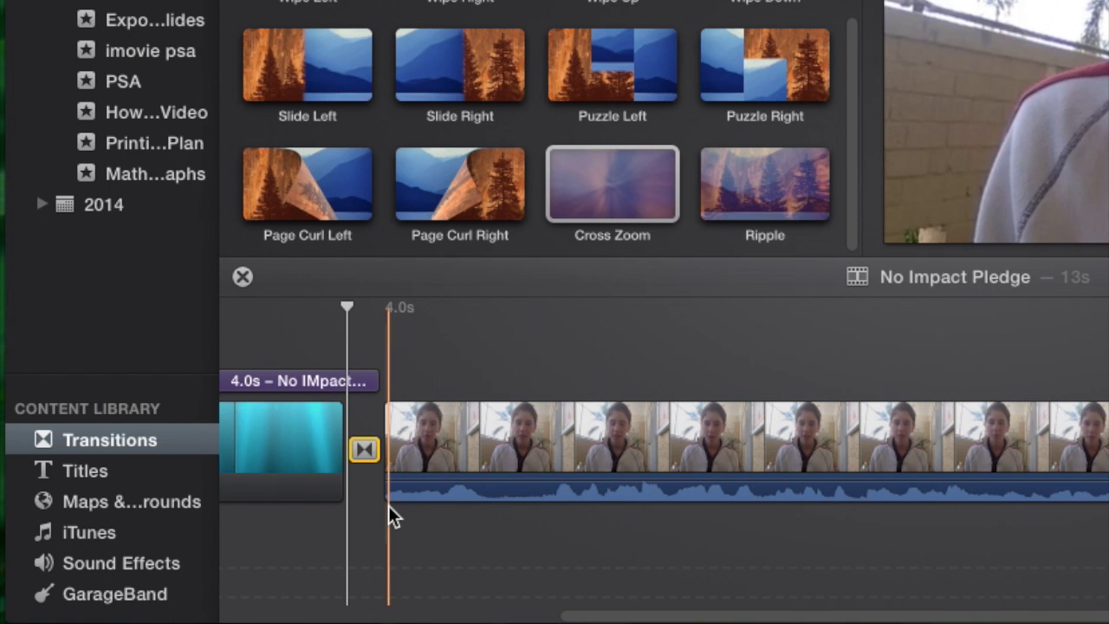
pyautogui.doubleClick(364, 449)
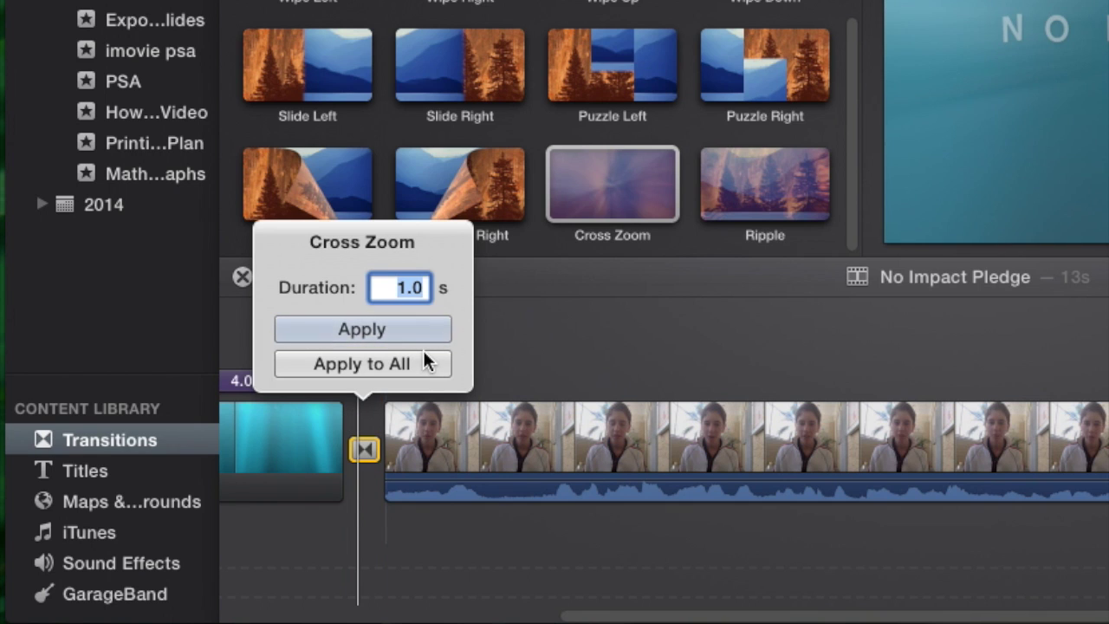
pyautogui.write('0.')
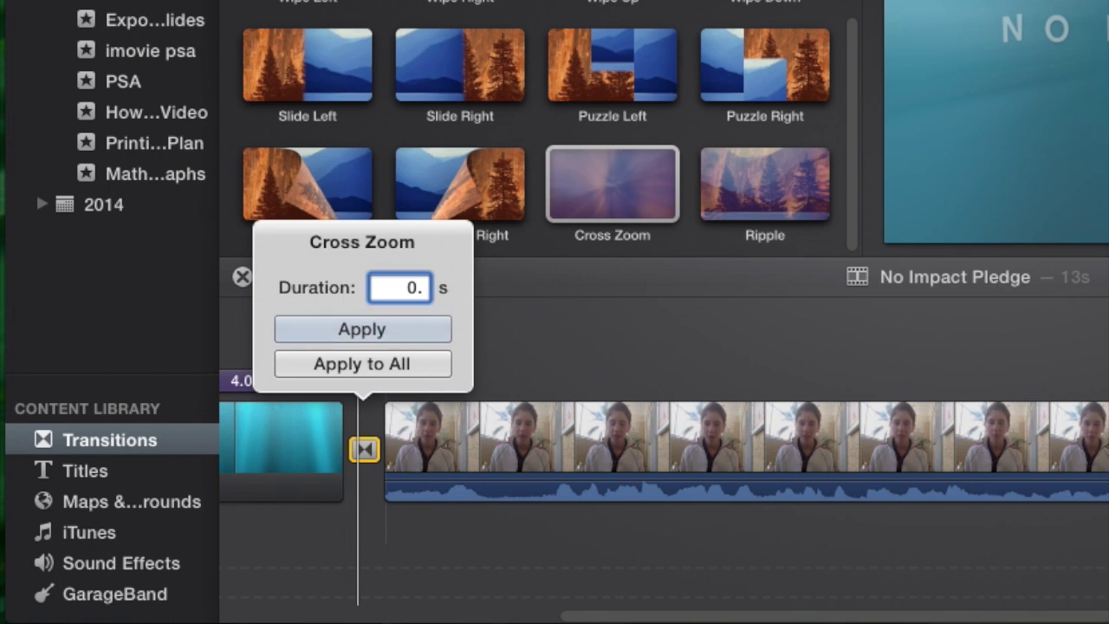
pyautogui.write('5')
pyautogui.press('Return')
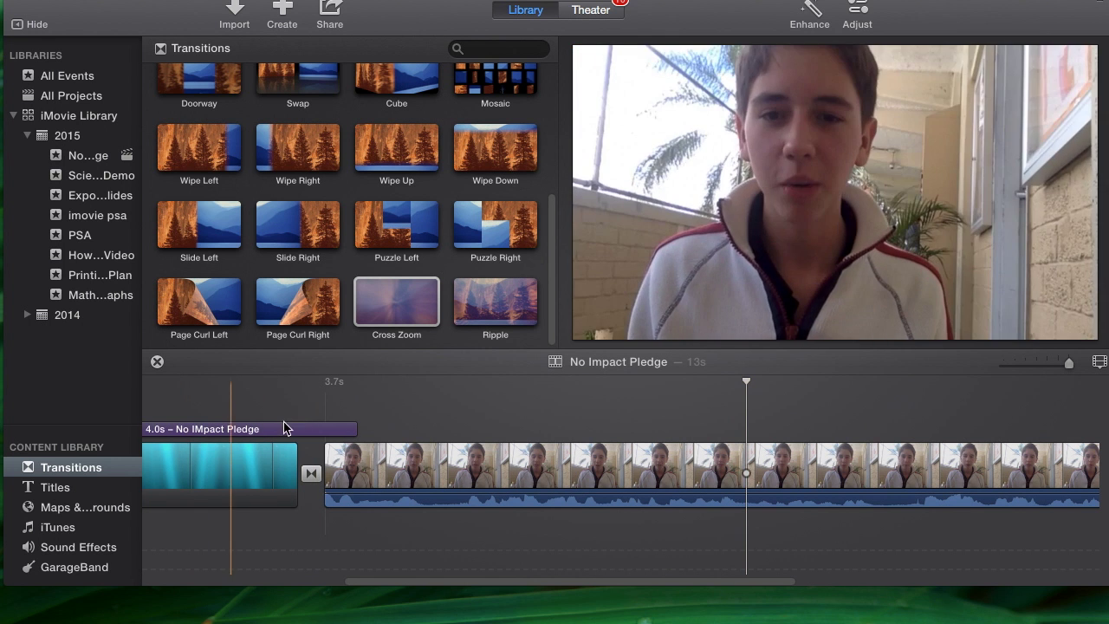
pyautogui.moveTo(416, 582); pyautogui.dragTo(850, 584)
pyautogui.click(87, 155)
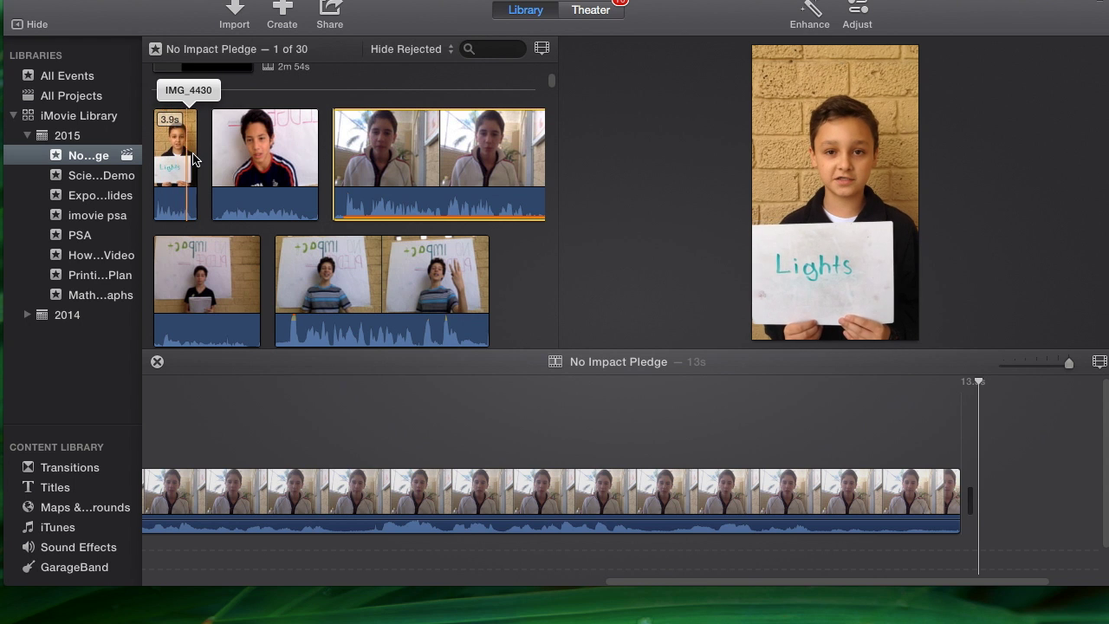
# Step: Append the Lights clip IMG_4430 and crop it to fill, framed up toward the boy's face
pyautogui.click(177, 148)
pyautogui.press('e')
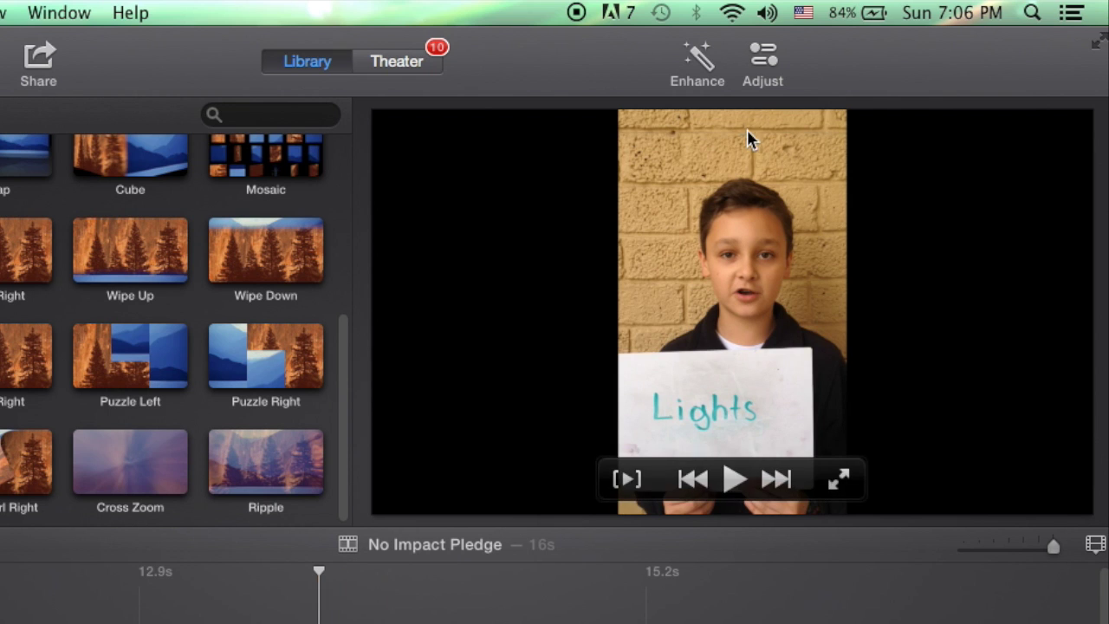
pyautogui.click(761, 62)
pyautogui.click(631, 118)
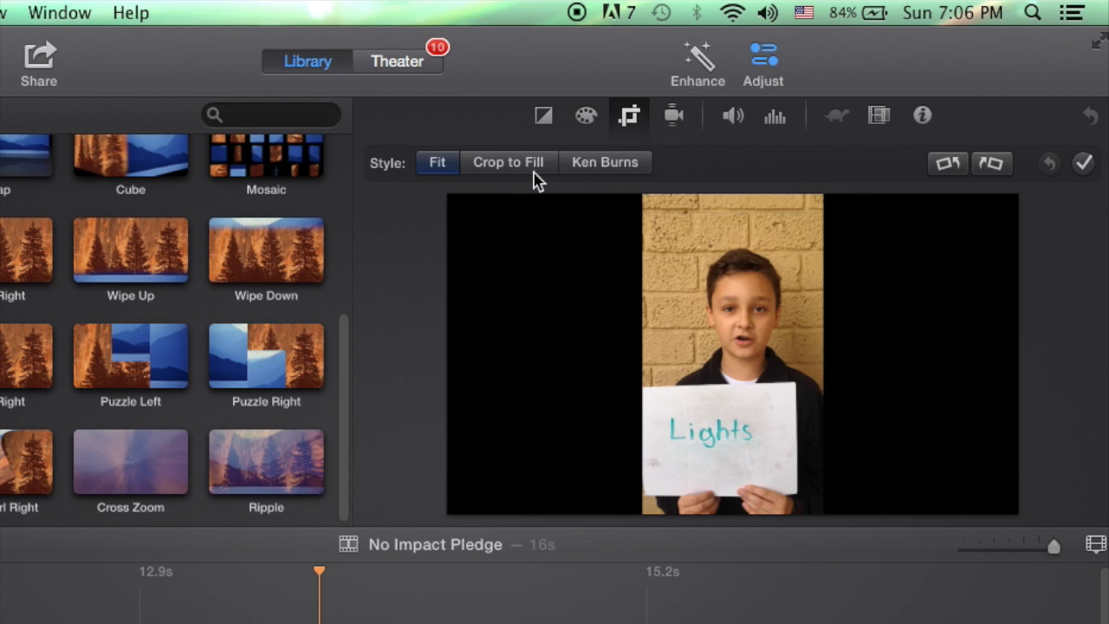
pyautogui.click(494, 168)
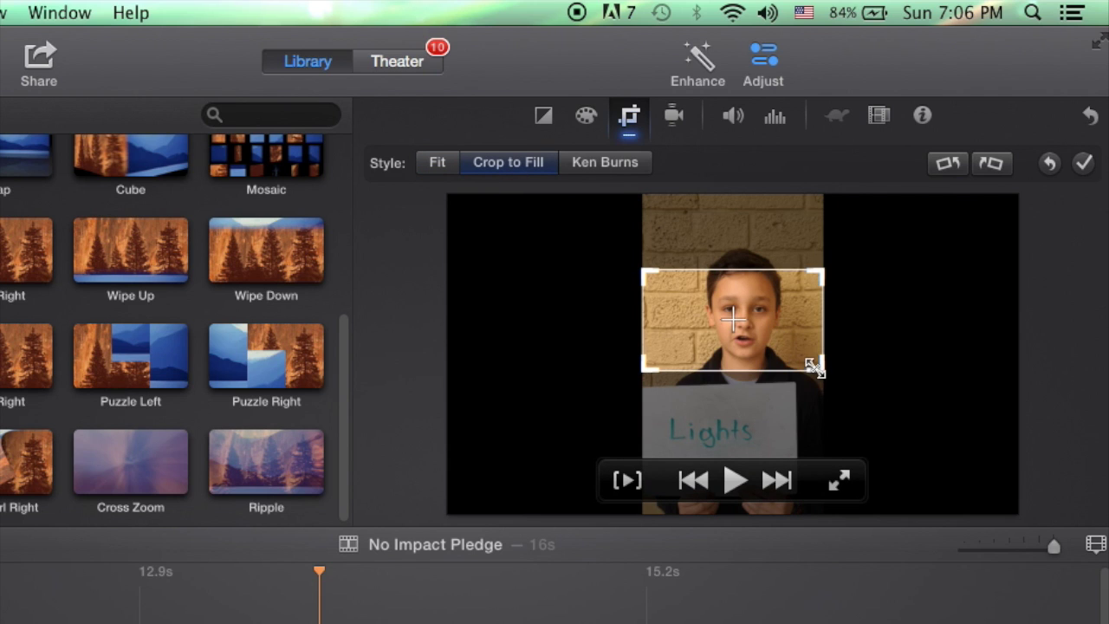
pyautogui.moveTo(800, 352)
pyautogui.mouseDown()
pyautogui.moveTo(792, 326)
pyautogui.moveTo(795, 336)
pyautogui.mouseUp()
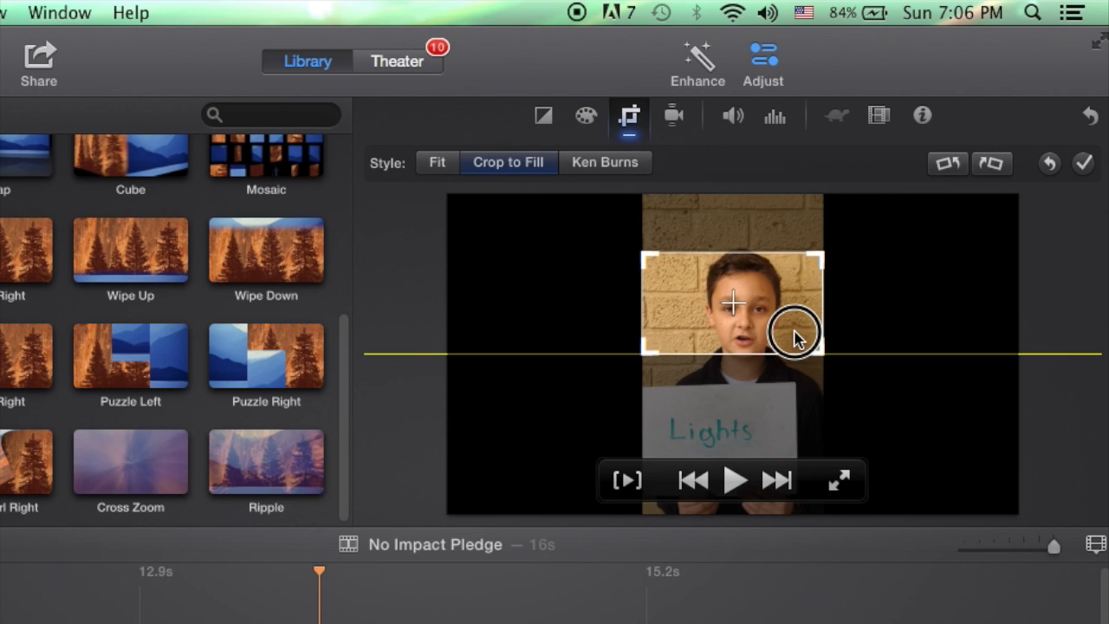
# Step: Apply Ken Burns ending lower over the Lights sign and preview the clip
pyautogui.click(618, 169)
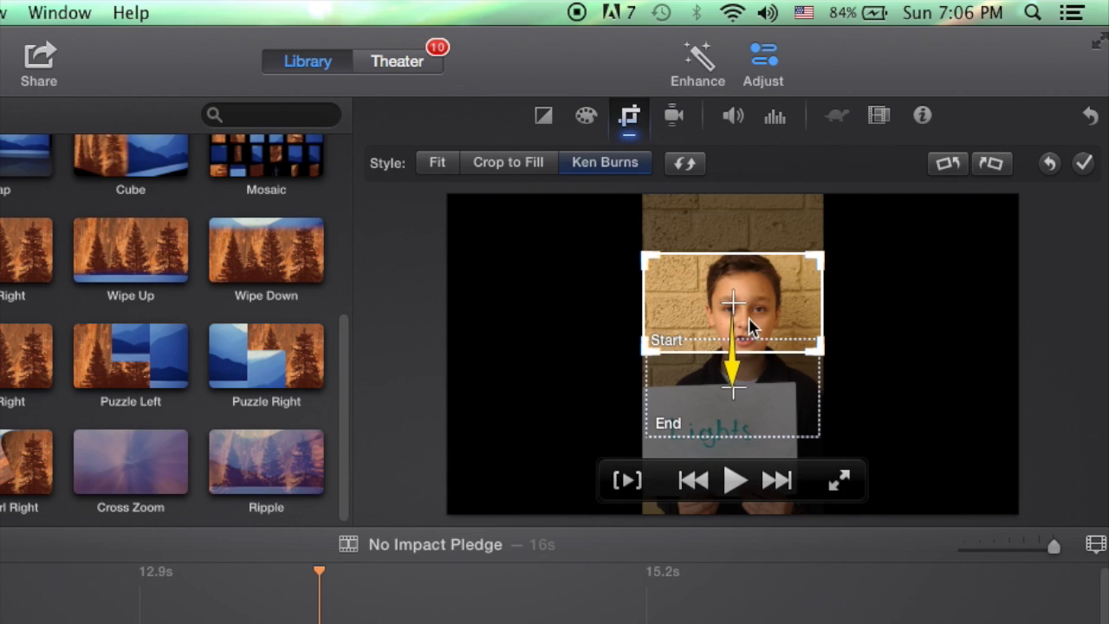
pyautogui.moveTo(773, 401); pyautogui.dragTo(770, 453)
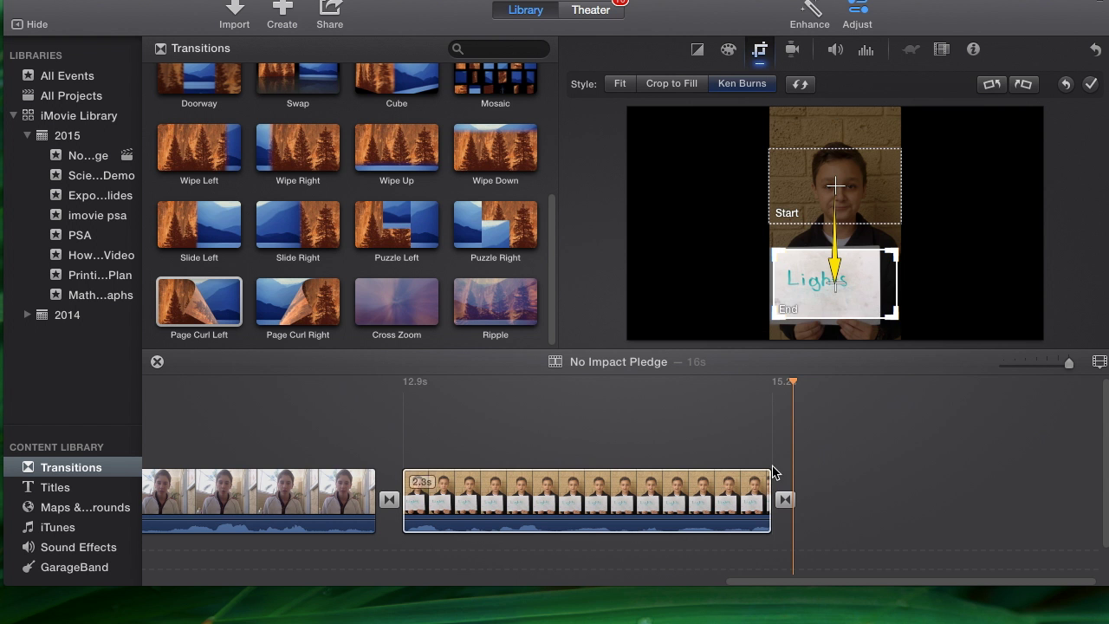
pyautogui.click(401, 416)
pyautogui.press('space')
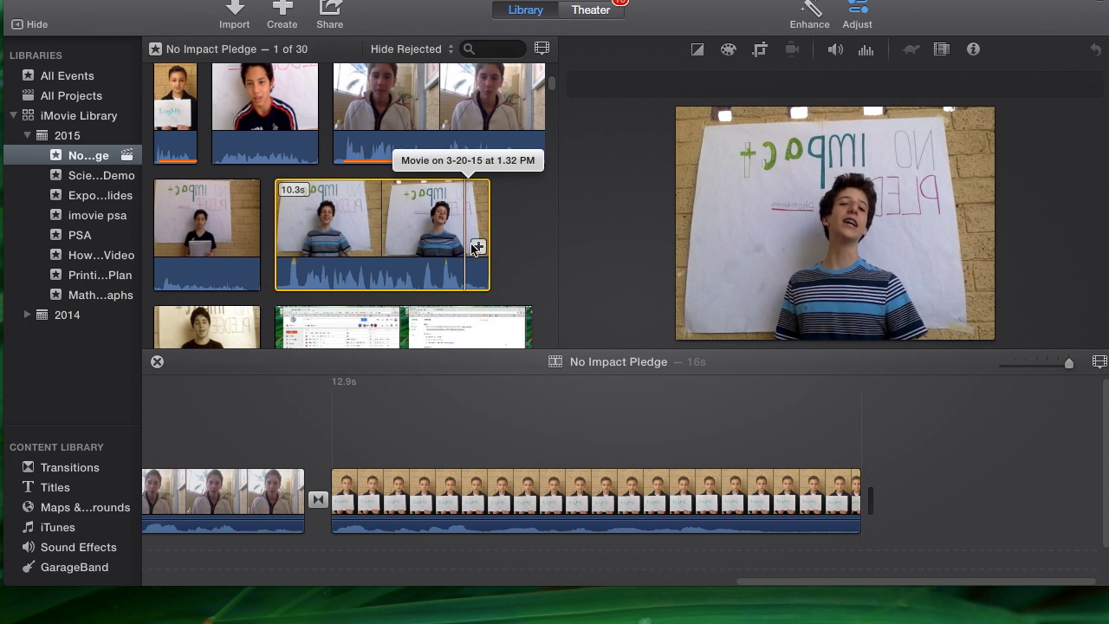
# Step: Add the No Impact Pledge sign clip to the movie and crop it to fill the frame
pyautogui.moveTo(478, 240); pyautogui.dragTo(896, 580)
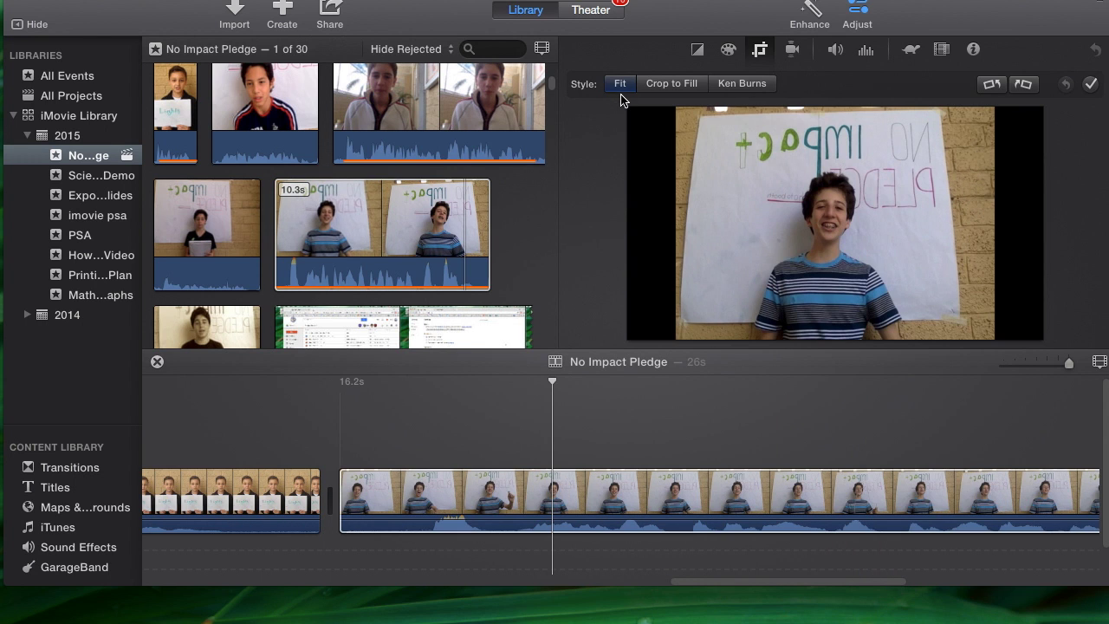
pyautogui.click(661, 84)
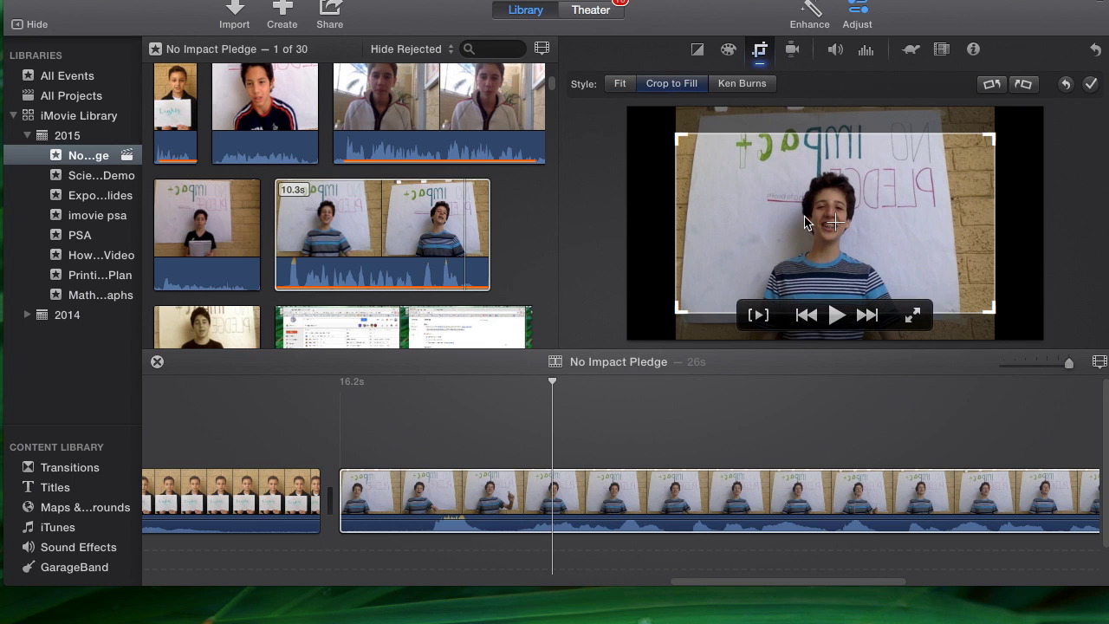
pyautogui.moveTo(861, 218); pyautogui.dragTo(853, 199)
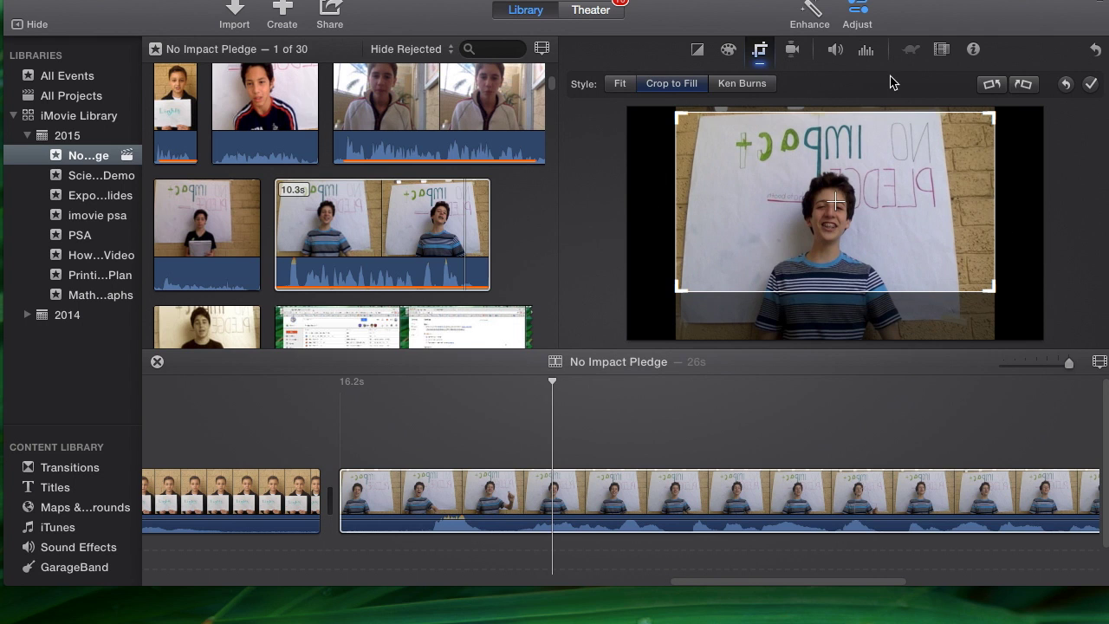
# Step: Apply the Flipped video effect so the sign reads correctly
pyautogui.click(942, 49)
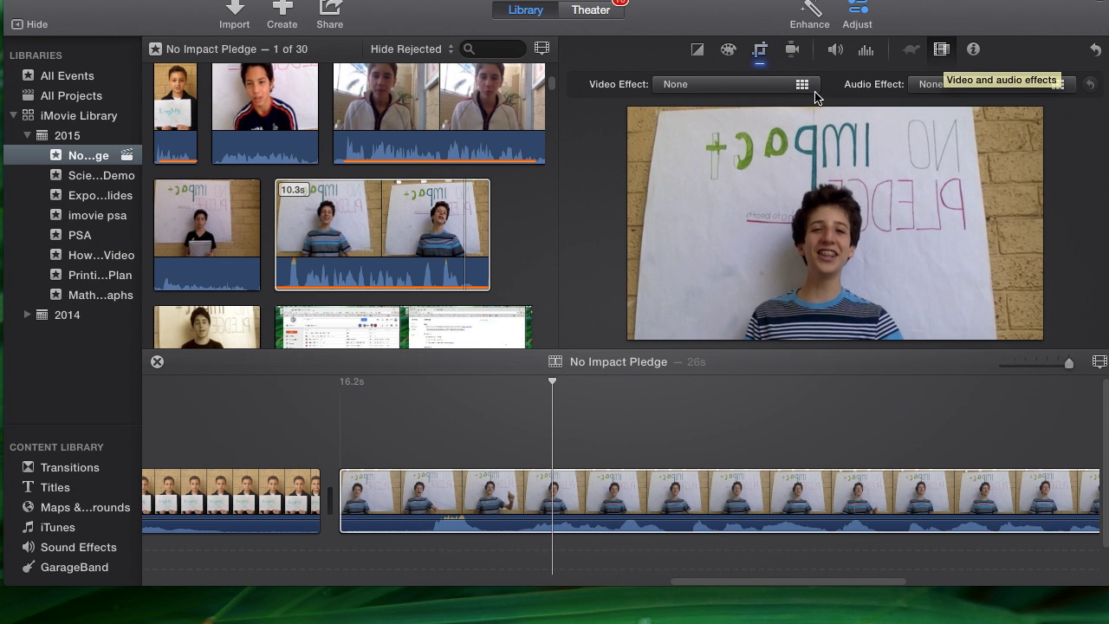
pyautogui.click(581, 154)
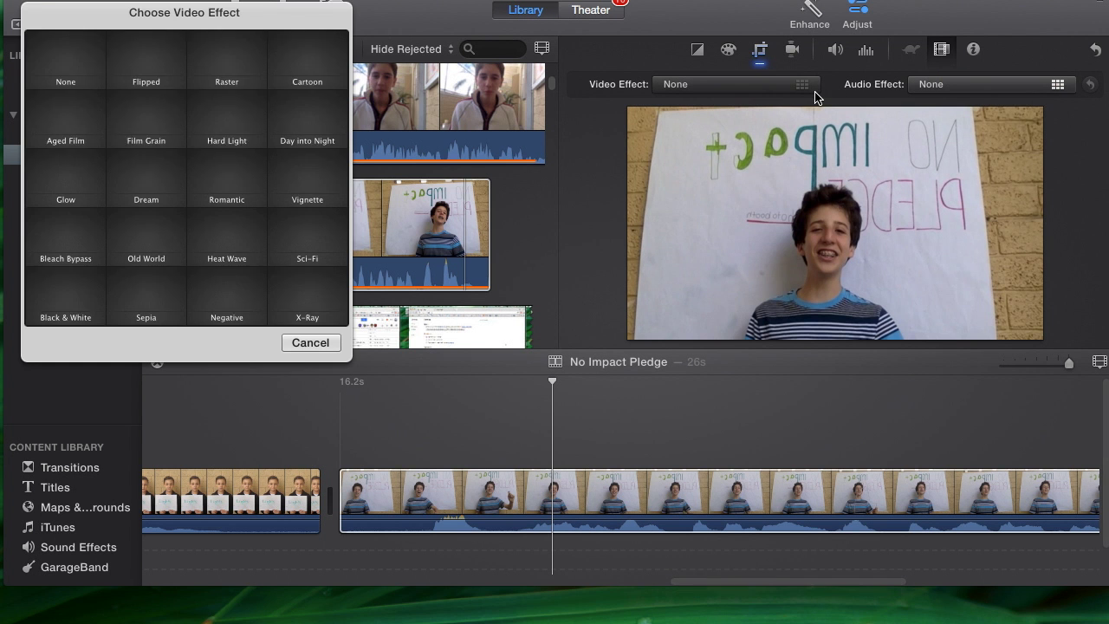
pyautogui.click(145, 63)
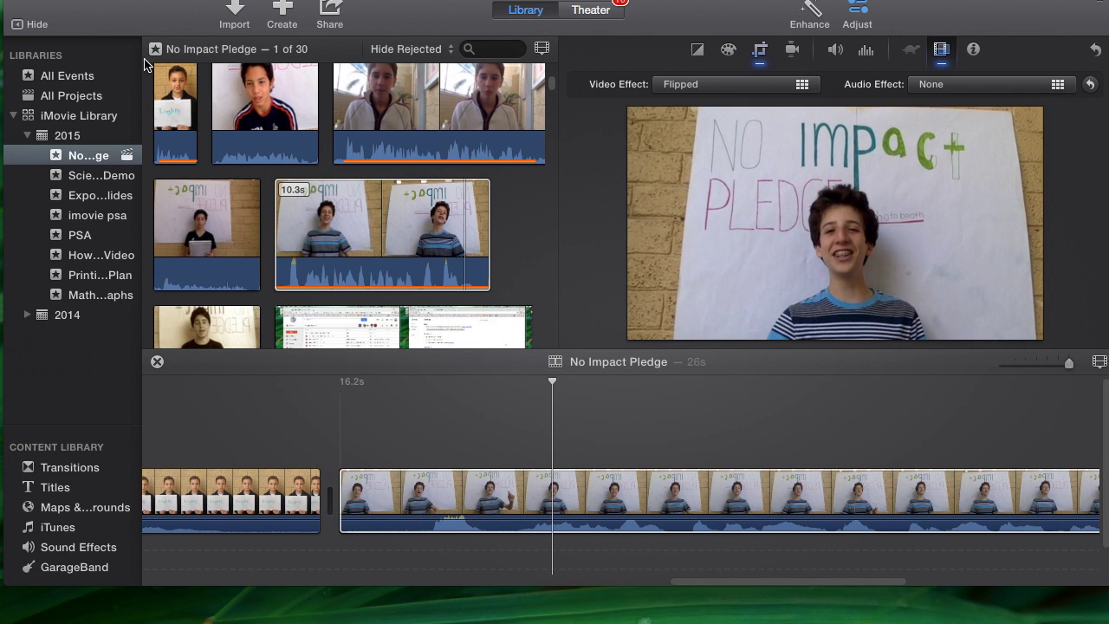
pyautogui.click(658, 369)
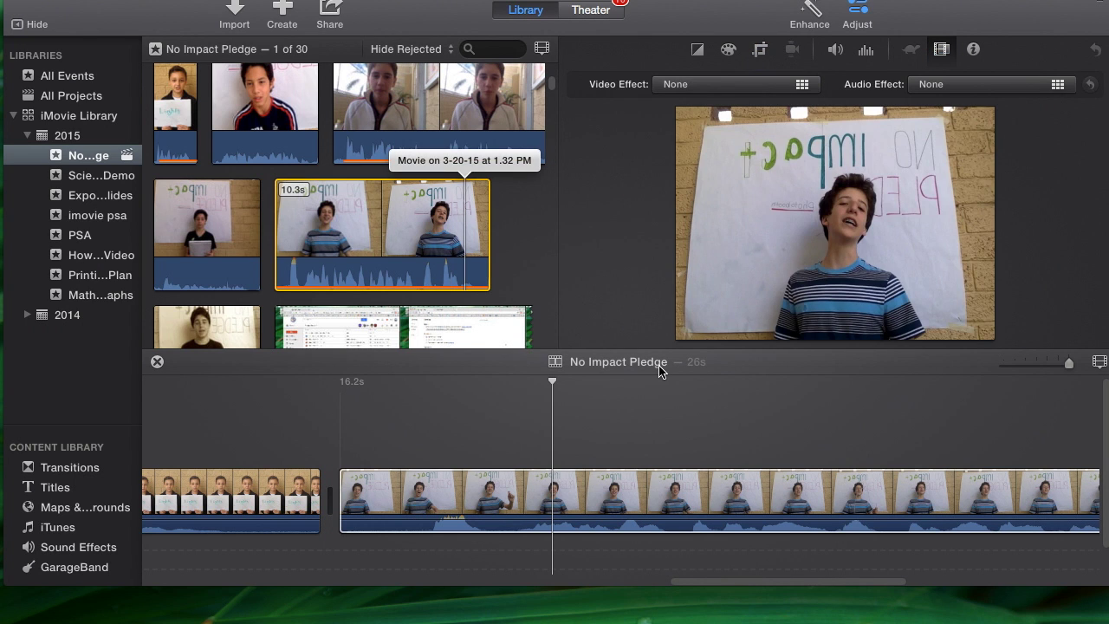
pyautogui.click(404, 499)
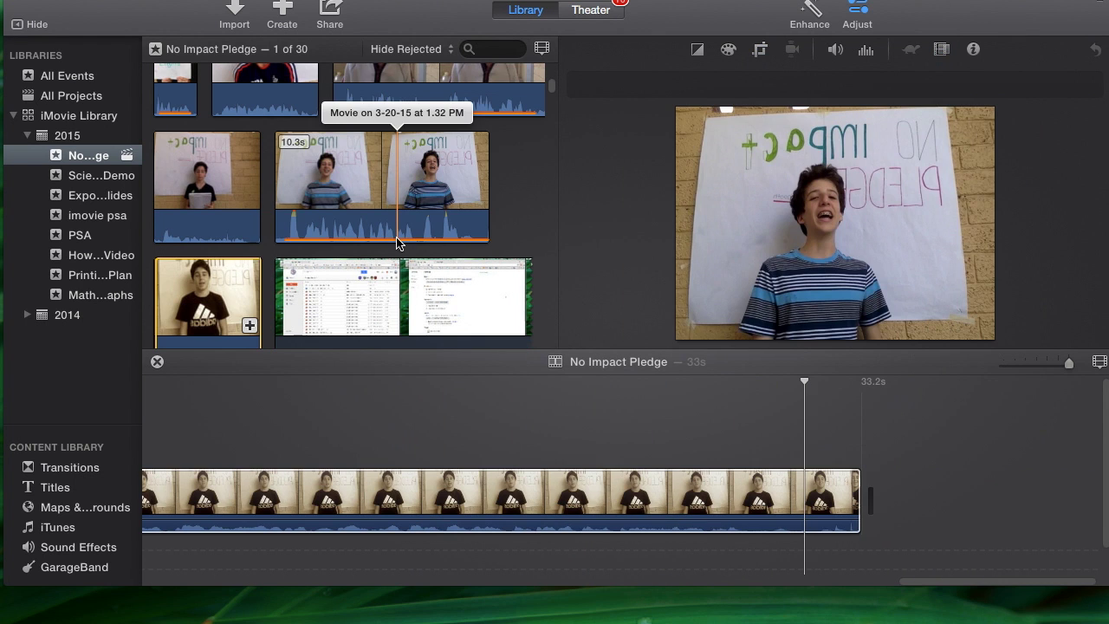
# Step: Add the Underwater background, bringing the movie to 37 s, and scroll back to check the title
pyautogui.click(671, 485)
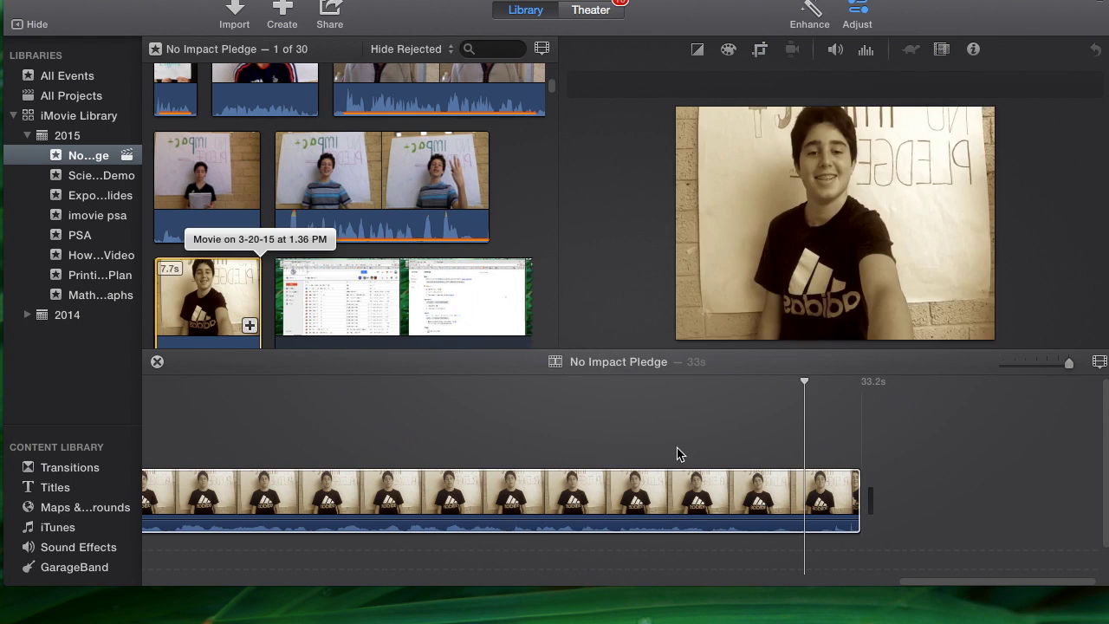
pyautogui.moveTo(972, 582); pyautogui.dragTo(990, 540)
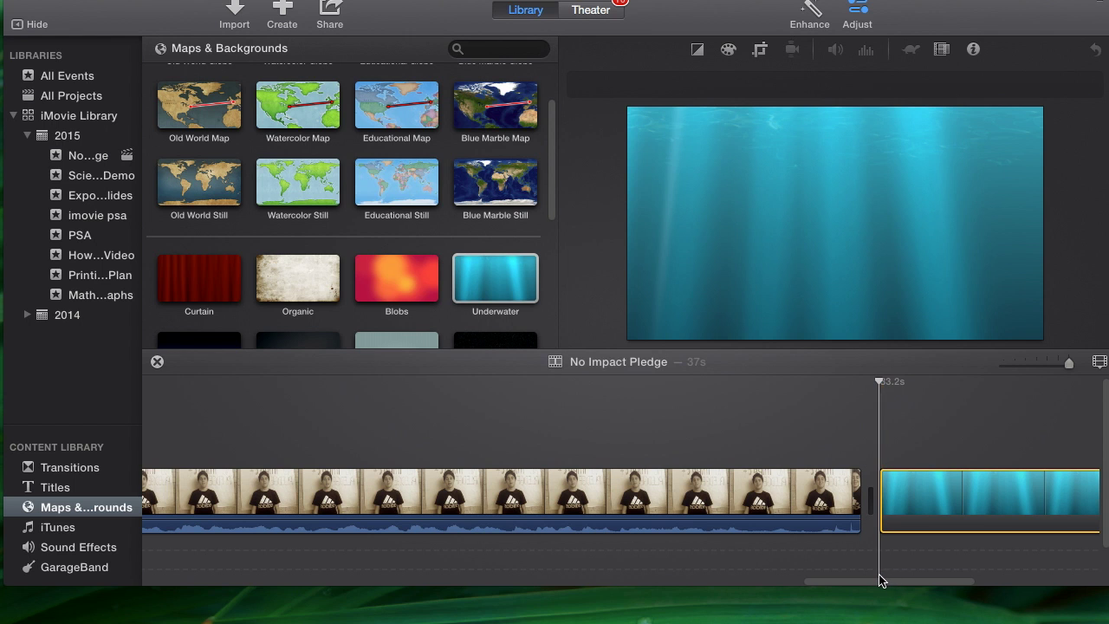
pyautogui.moveTo(873, 580); pyautogui.dragTo(169, 588)
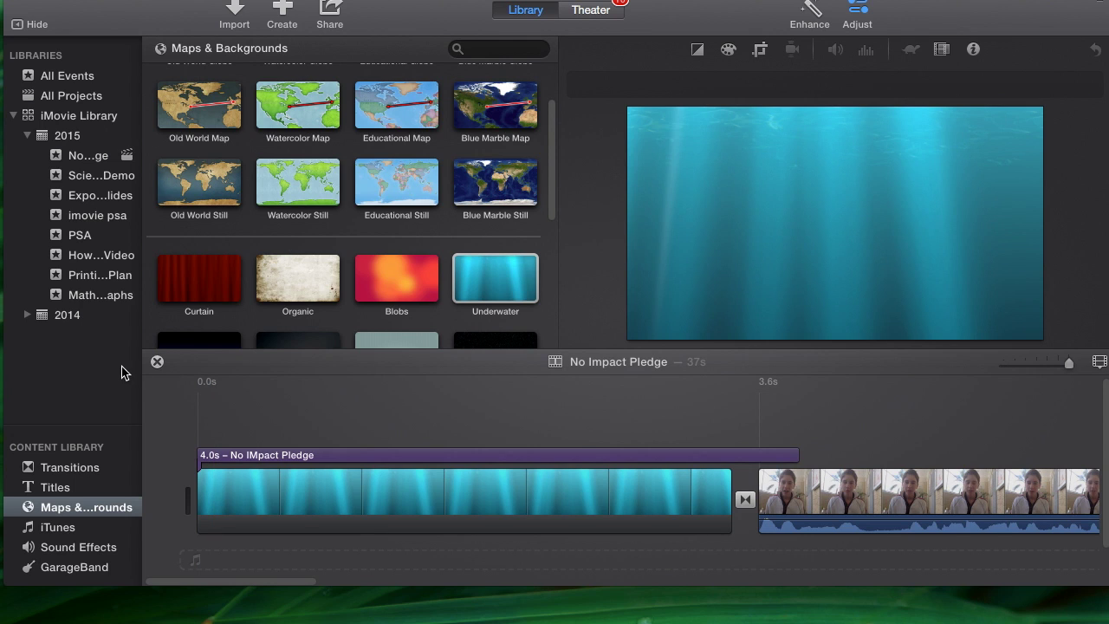
pyautogui.click(102, 550)
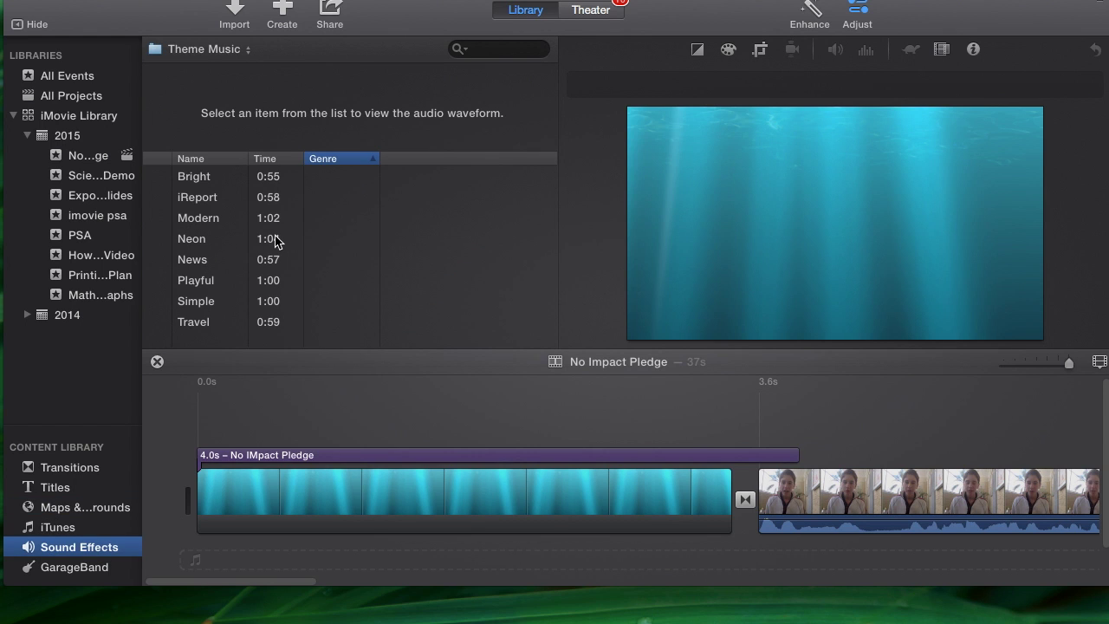
# Step: Preview the Simple theme music and add it under the movie as a 37.2 s track
pyautogui.press('s')
pyautogui.click(215, 307)
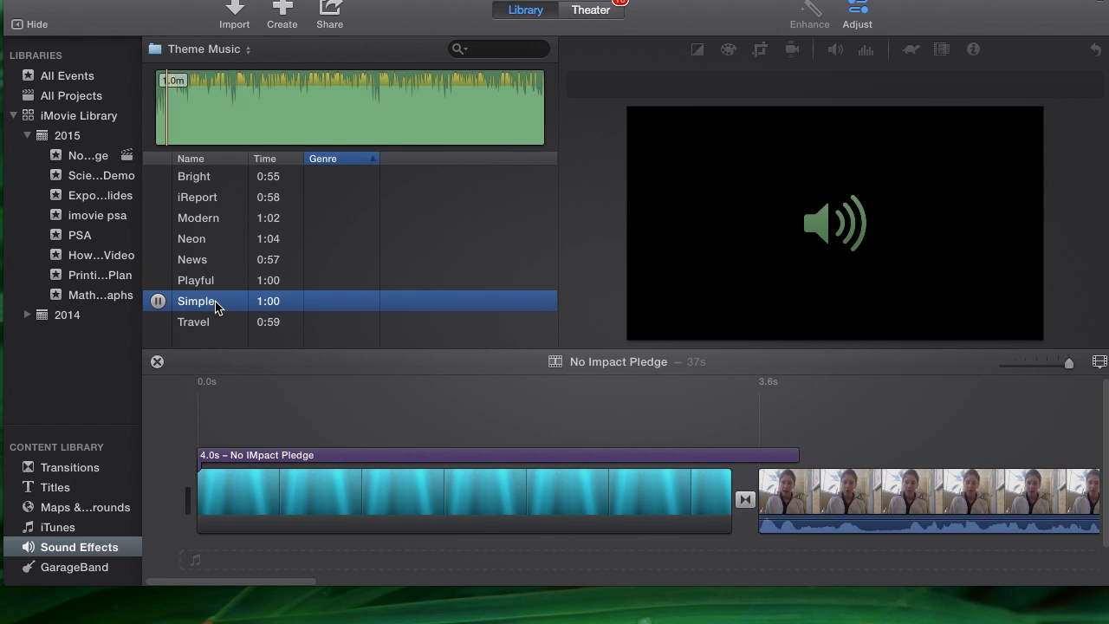
pyautogui.click(156, 303)
pyautogui.moveTo(212, 312); pyautogui.dragTo(337, 513)
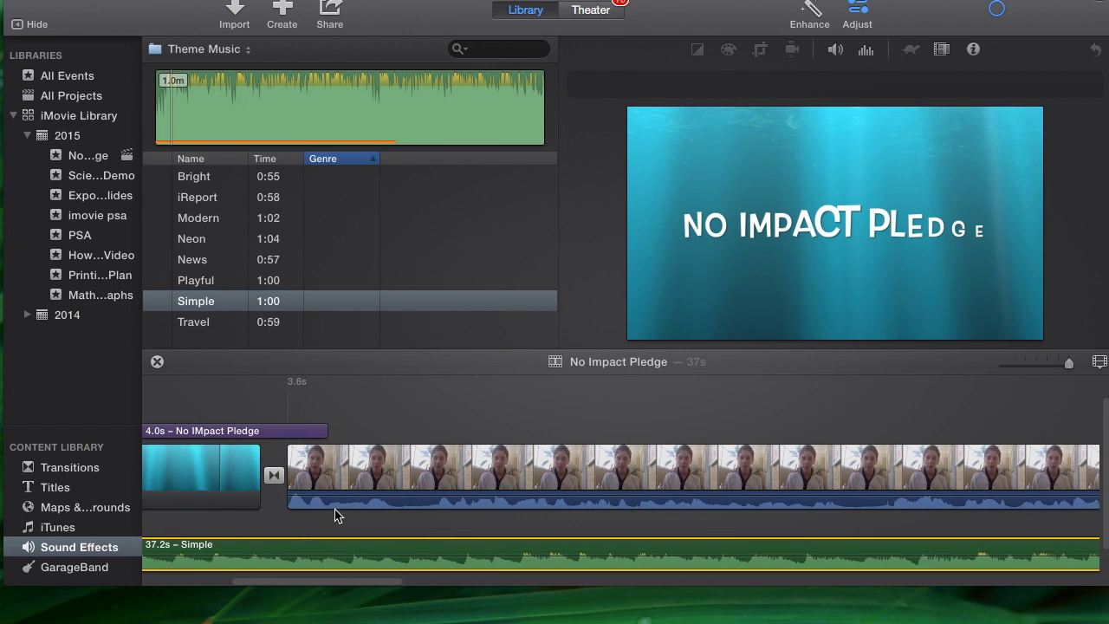
# Step: Turn on Lower volume of other clips for the speaking clip
pyautogui.click(841, 50)
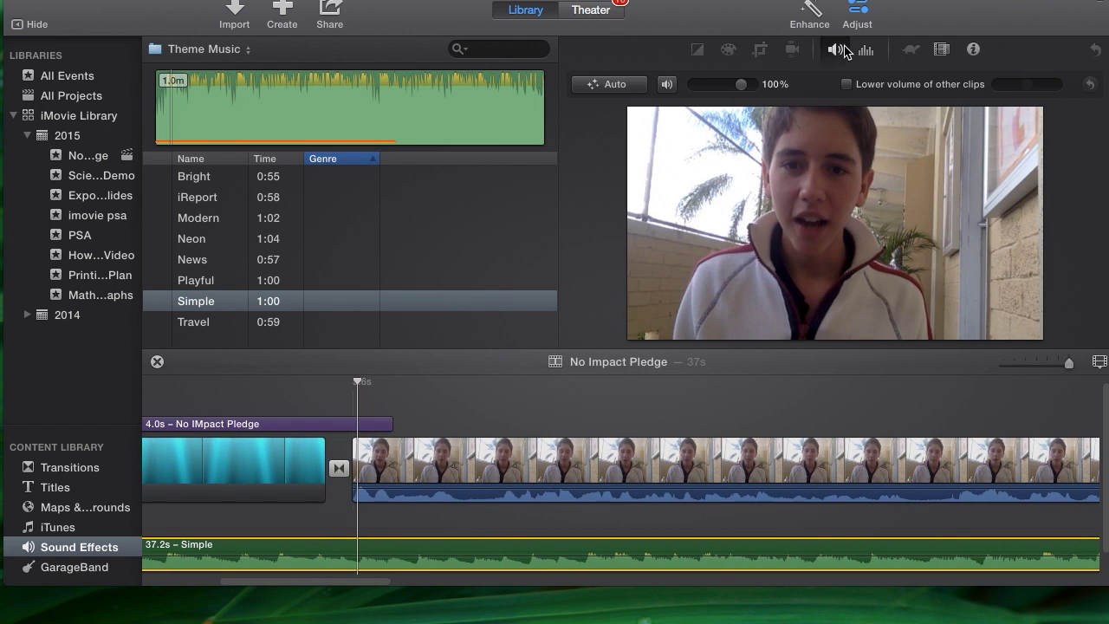
pyautogui.click(846, 84)
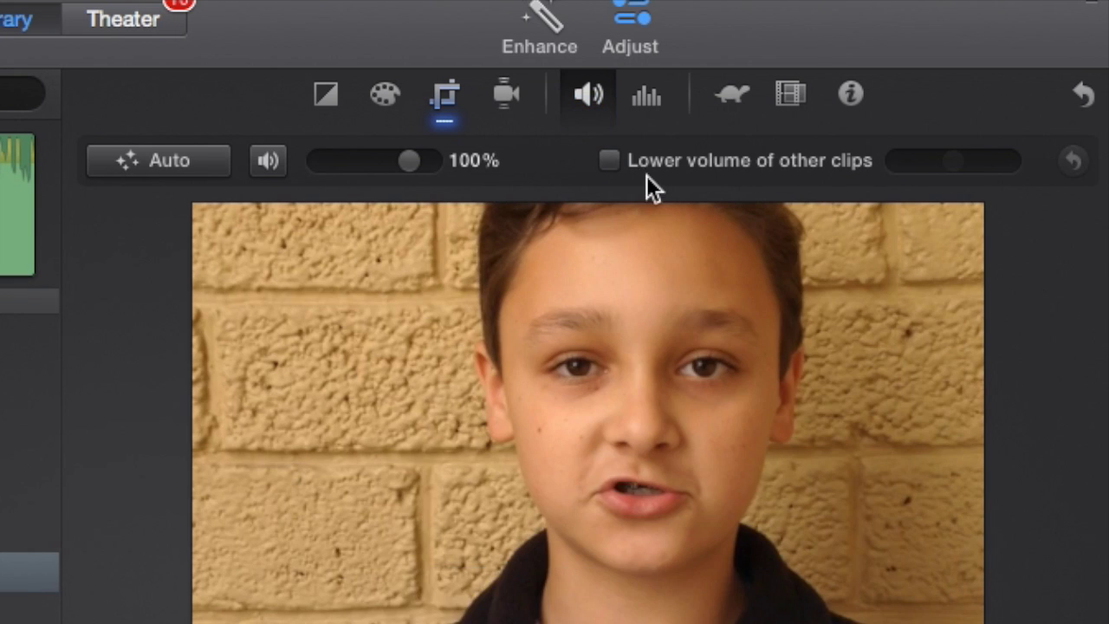
pyautogui.click(612, 162)
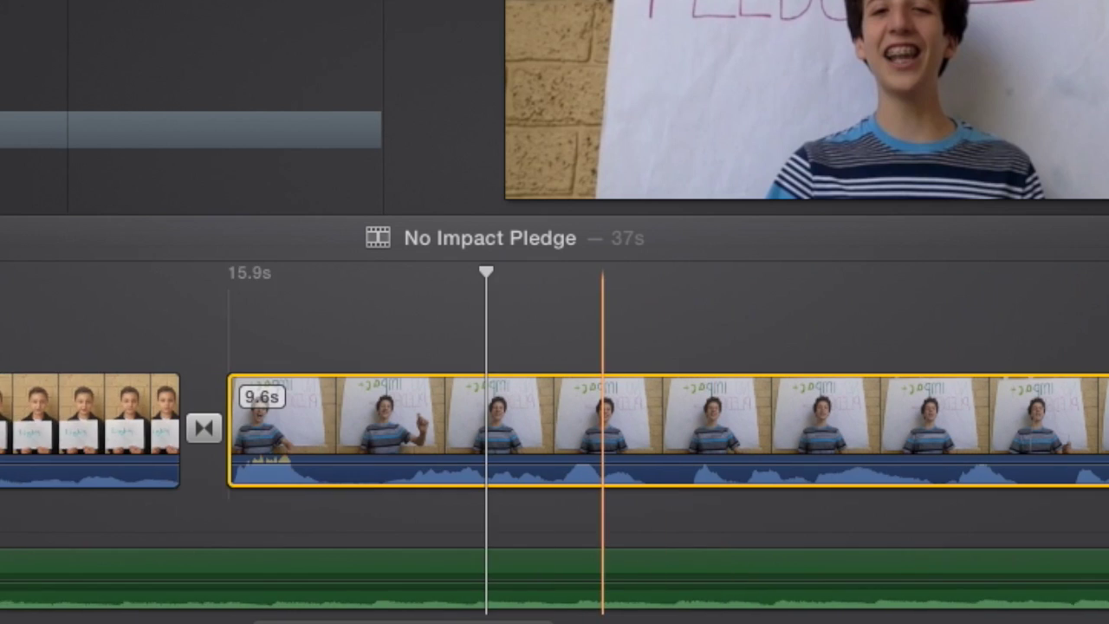
# Step: Split a 0.4 s piece off the start of the striped-shirt pledge clip
pyautogui.hscroll(3, 168, 404)
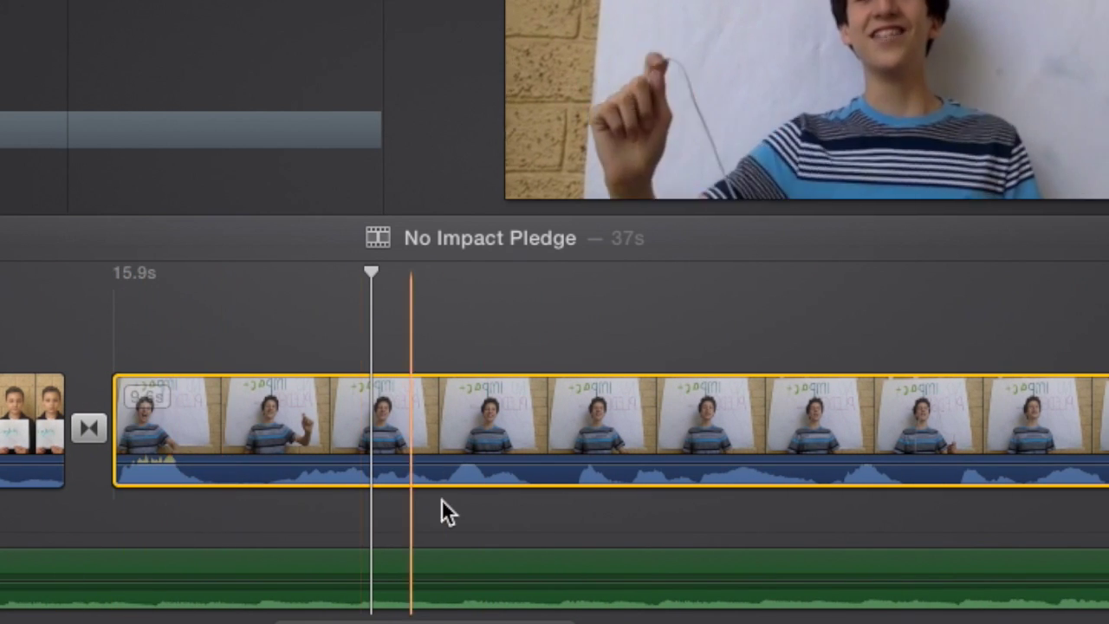
pyautogui.click(219, 414)
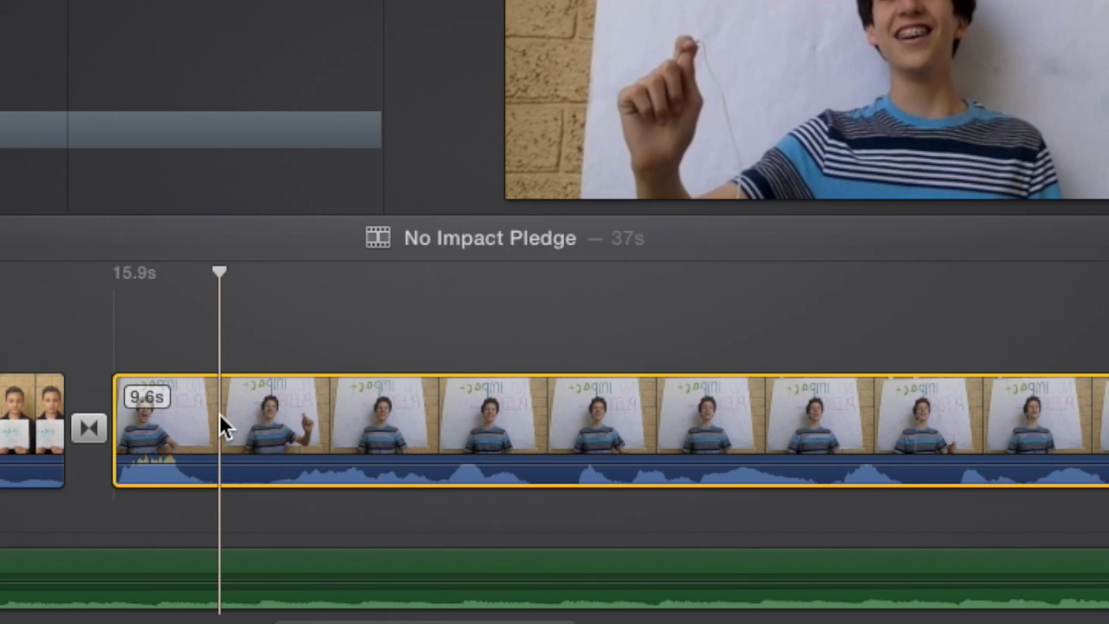
pyautogui.press('super+b')
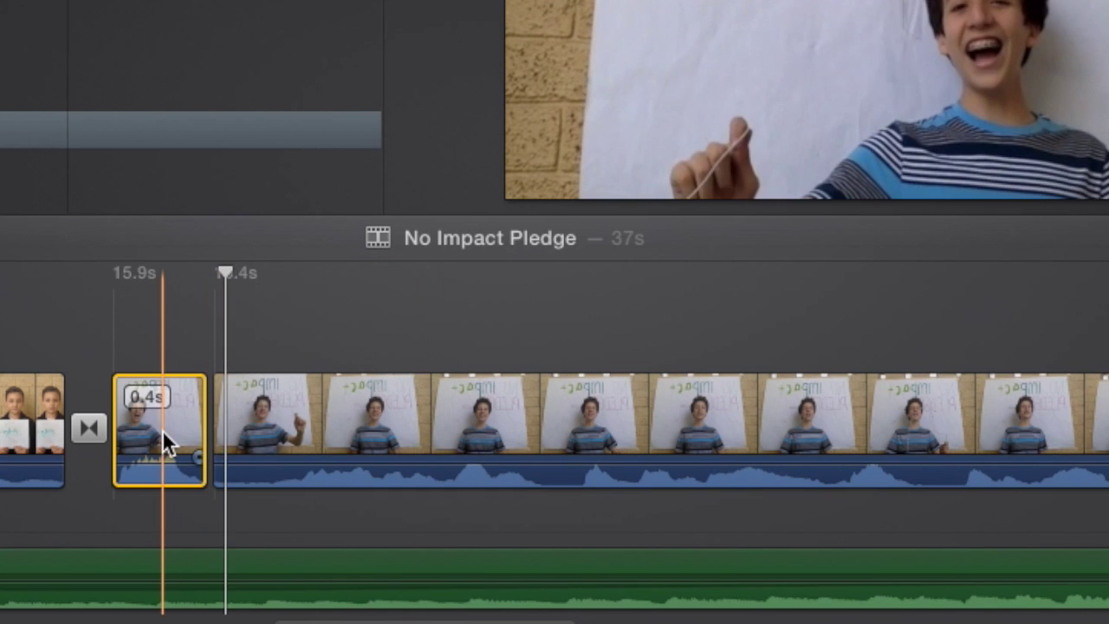
pyautogui.click(162, 430)
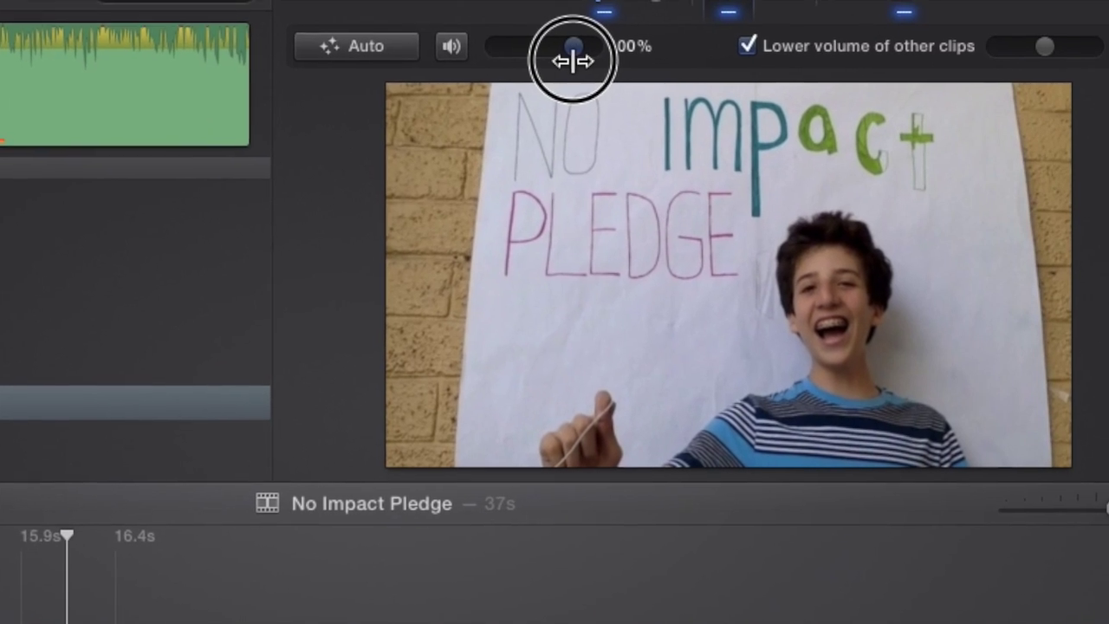
# Step: Lower the split piece's volume to about 66% and play the movie from the sepia clip
pyautogui.moveTo(573, 61); pyautogui.dragTo(546, 62)
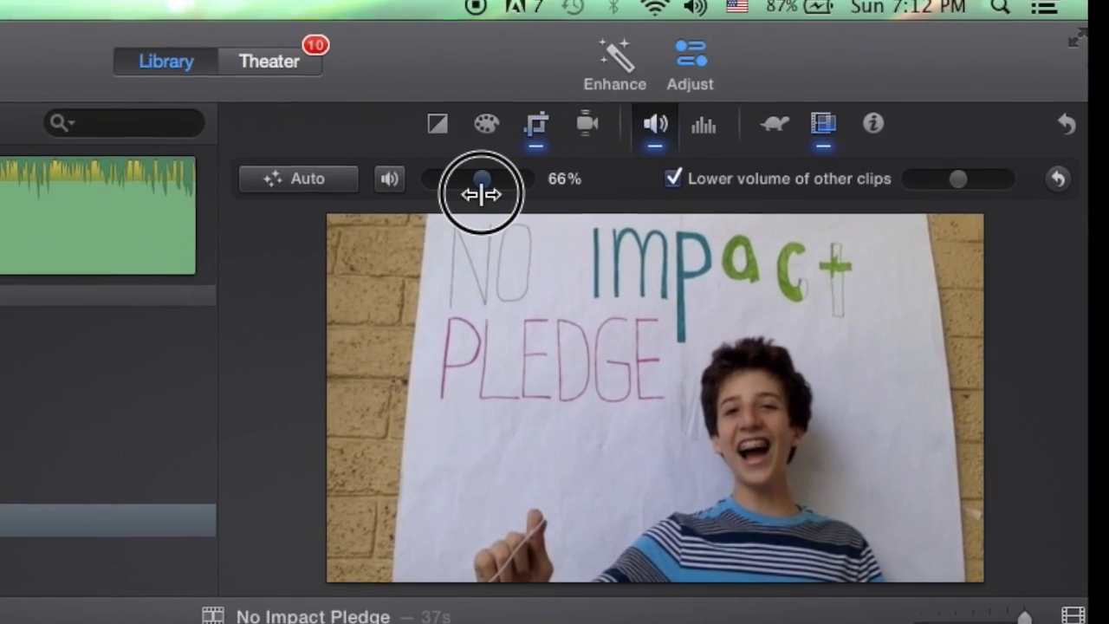
pyautogui.moveTo(481, 194); pyautogui.dragTo(471, 198)
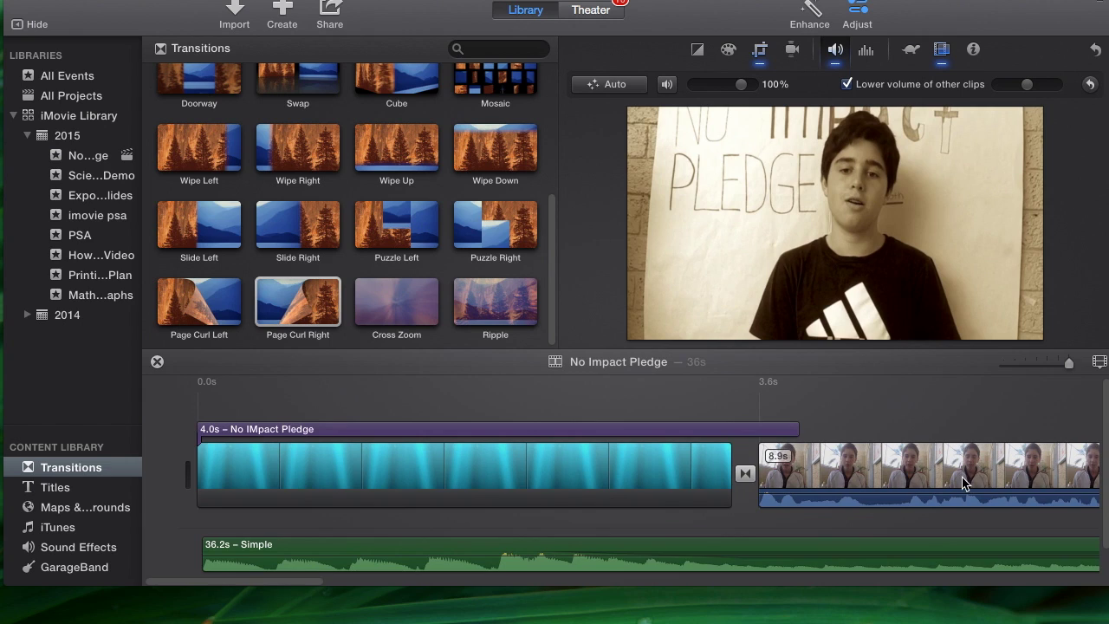
pyautogui.hscroll(10, 963, 481)
pyautogui.hscroll(3, 963, 482)
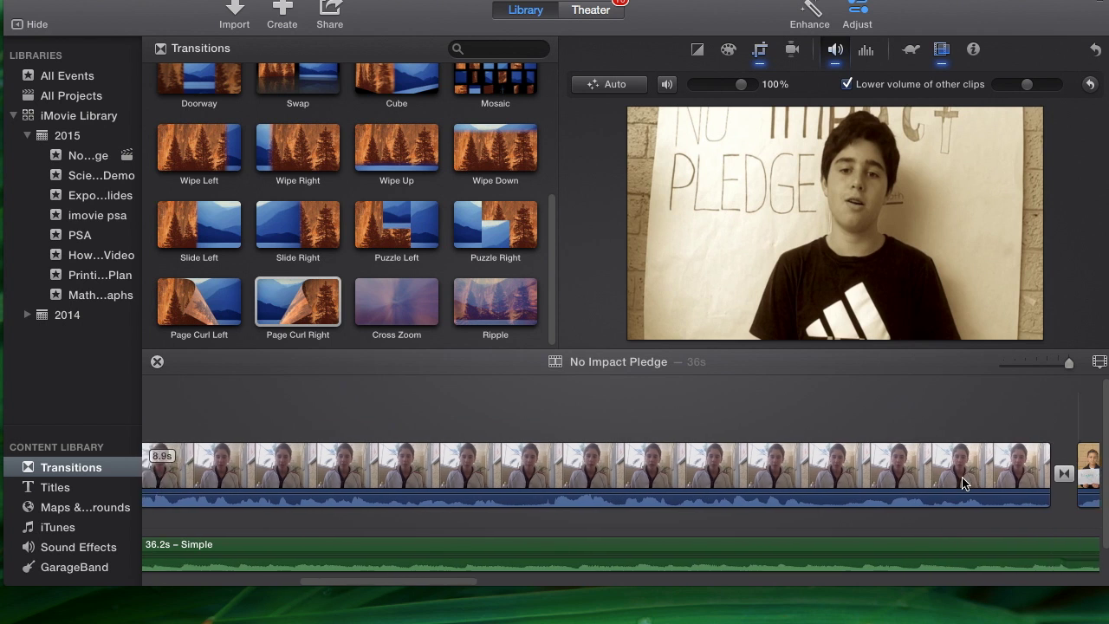
pyautogui.click(419, 491)
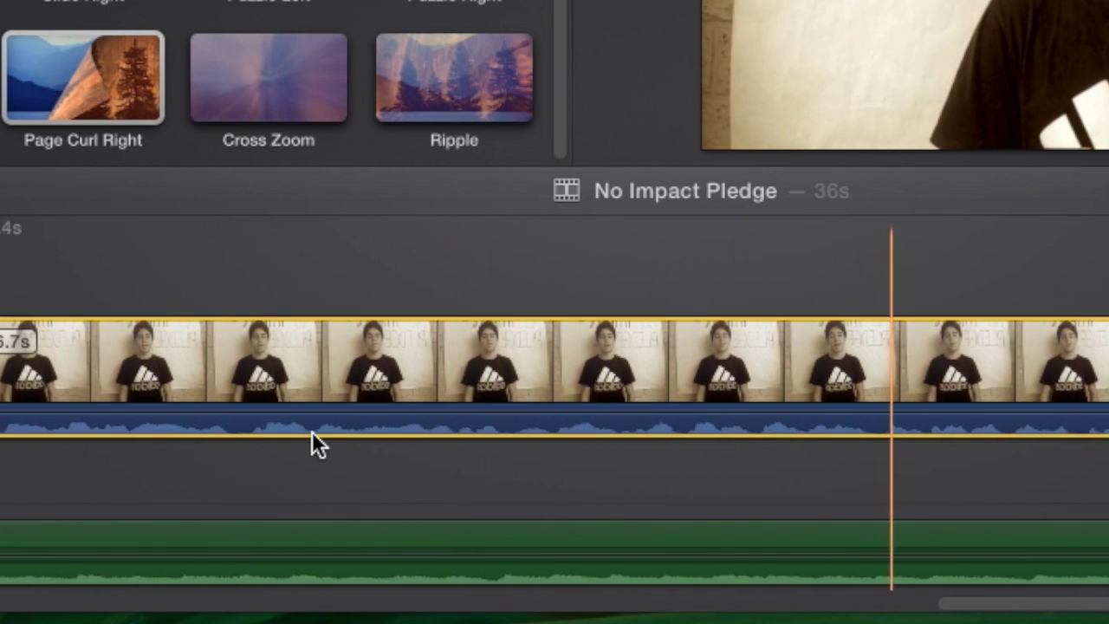
pyautogui.hscroll(-5, 312, 431)
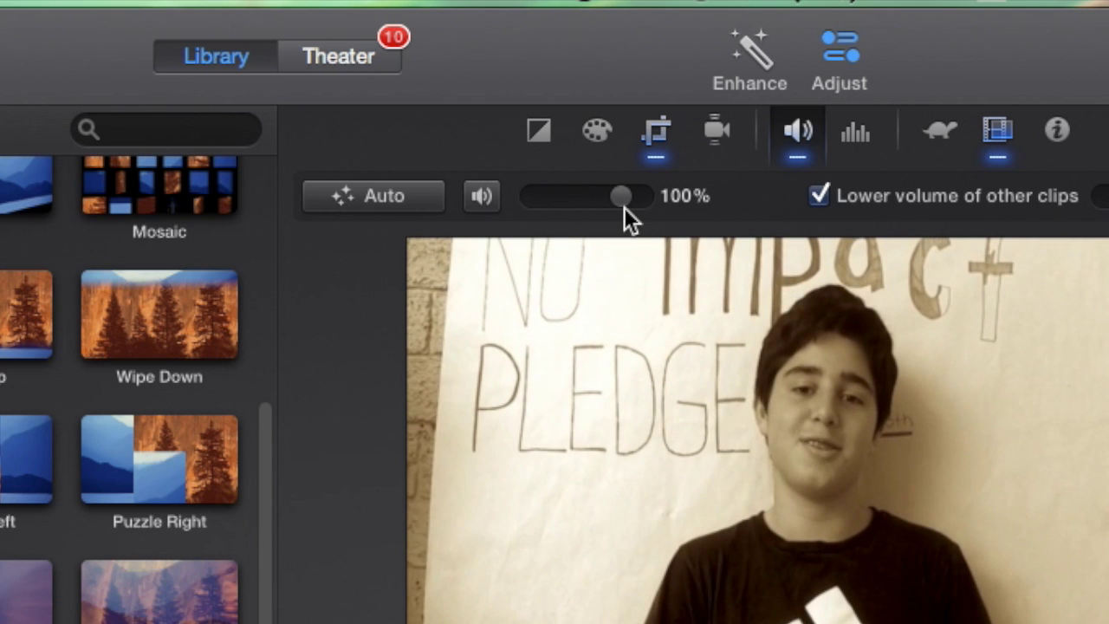
pyautogui.press('space')
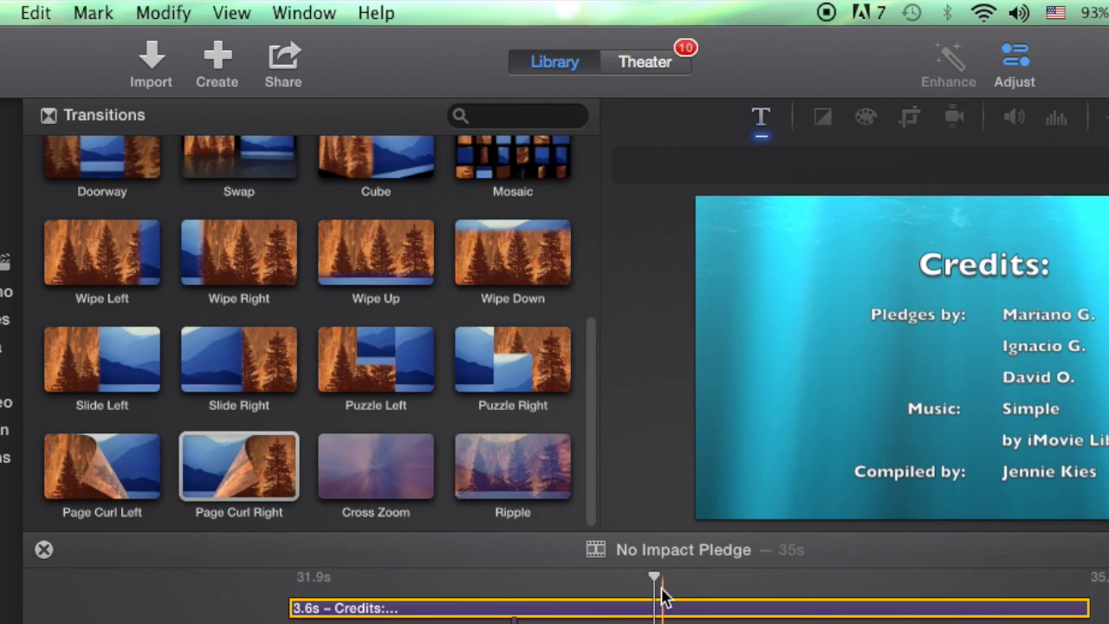
# Step: Bring up the YouTube sharing settings for No Impact Pledge at HD 720p
pyautogui.click(290, 69)
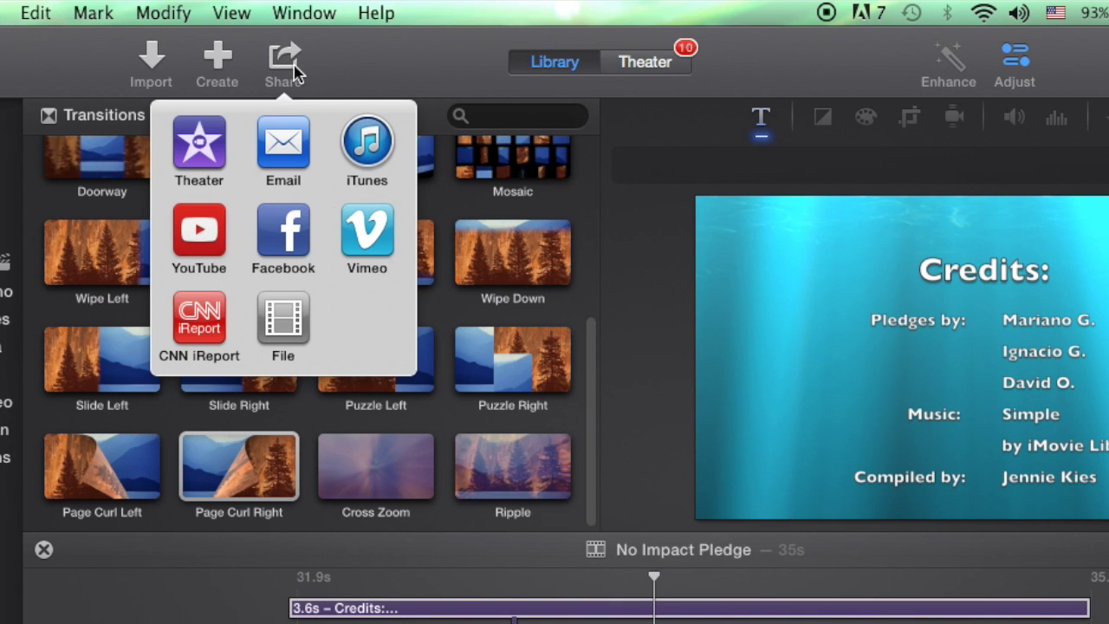
pyautogui.click(200, 233)
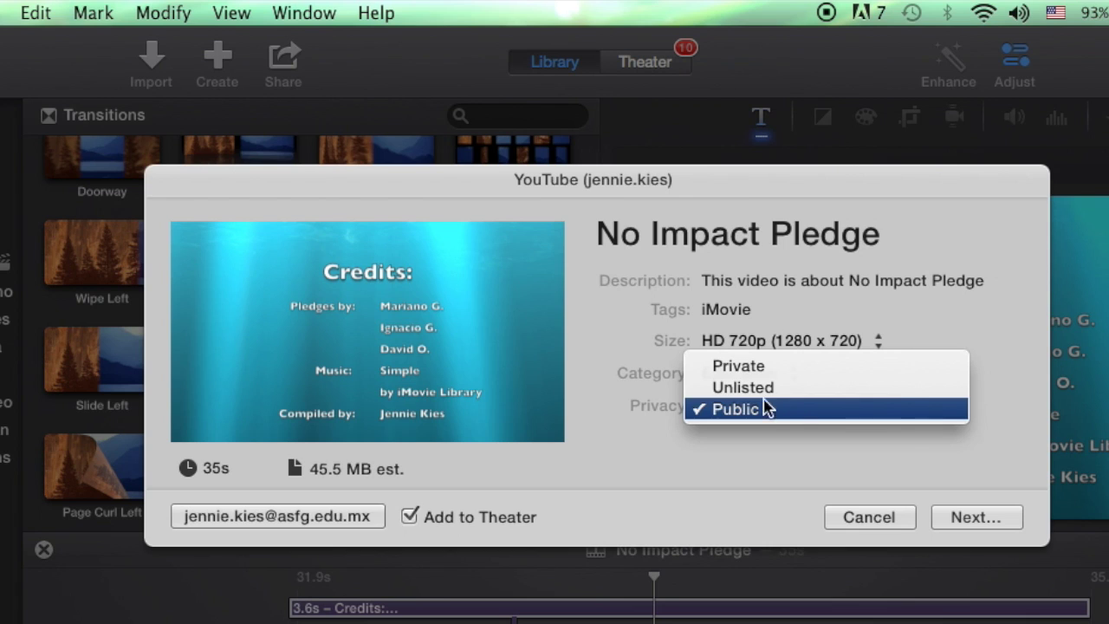